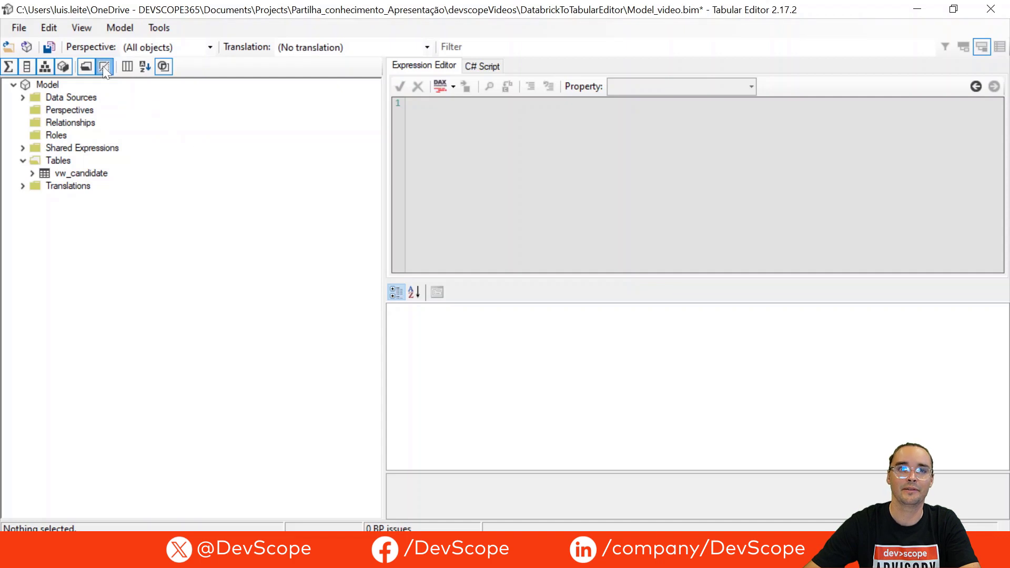
# Step: Start importing tables into the model through a newly created data source
pyautogui.click(120, 29)
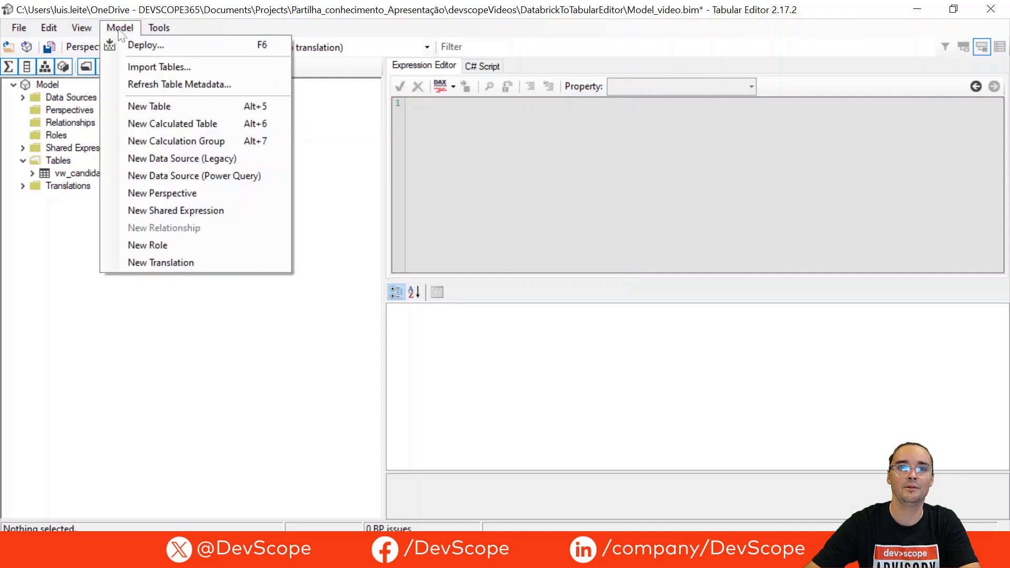
pyautogui.click(146, 67)
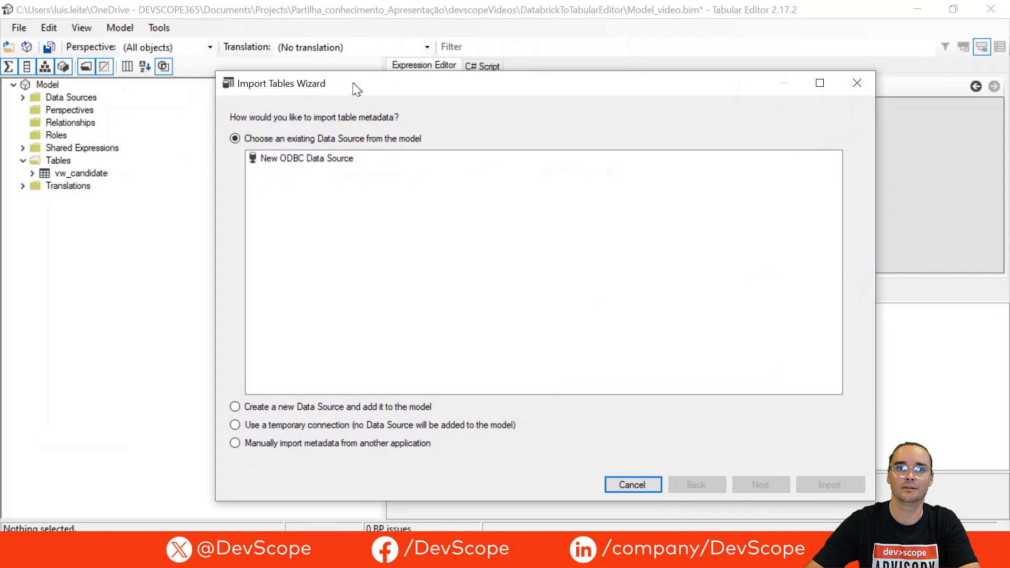
pyautogui.click(297, 163)
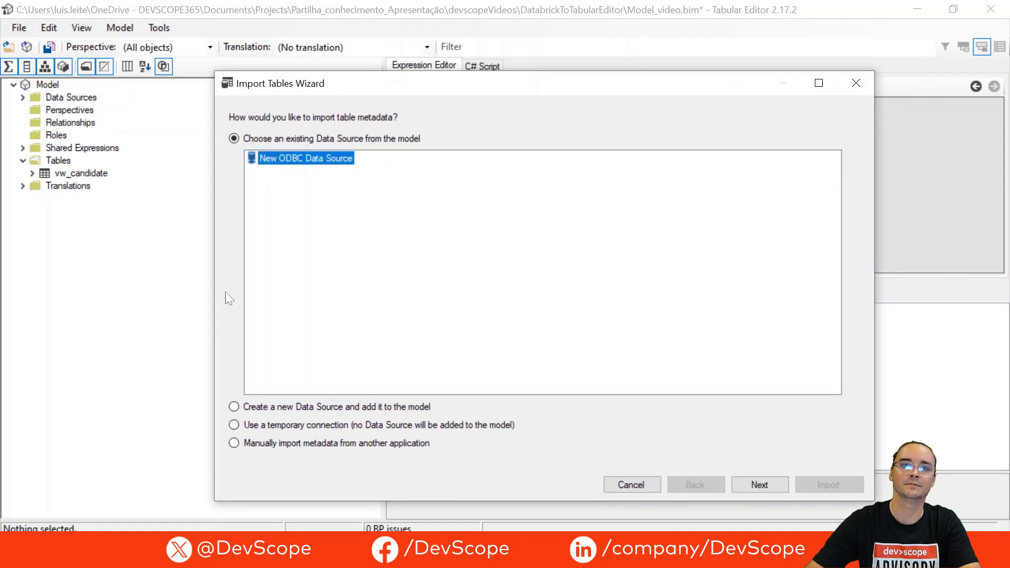
pyautogui.click(245, 411)
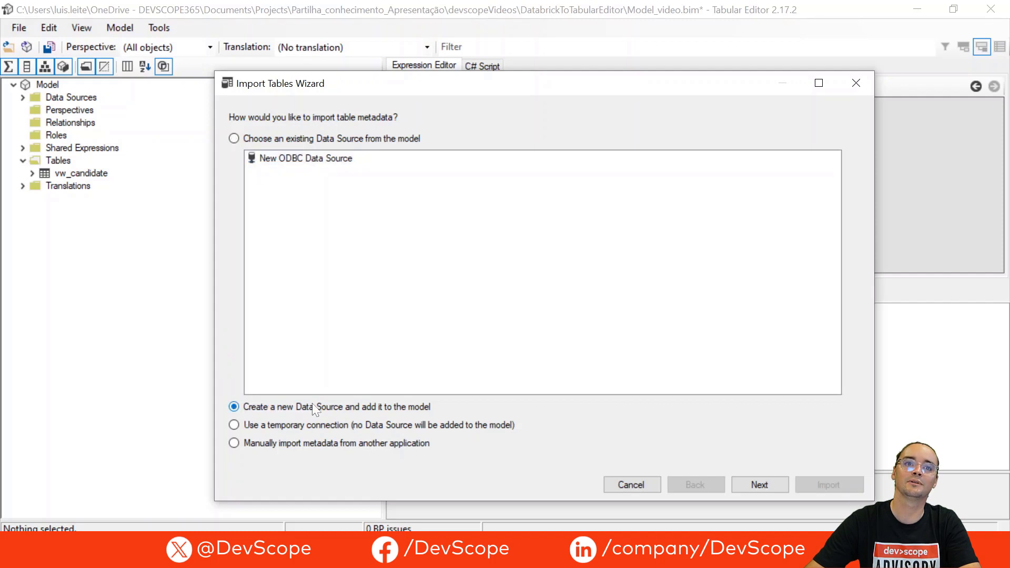
pyautogui.click(760, 483)
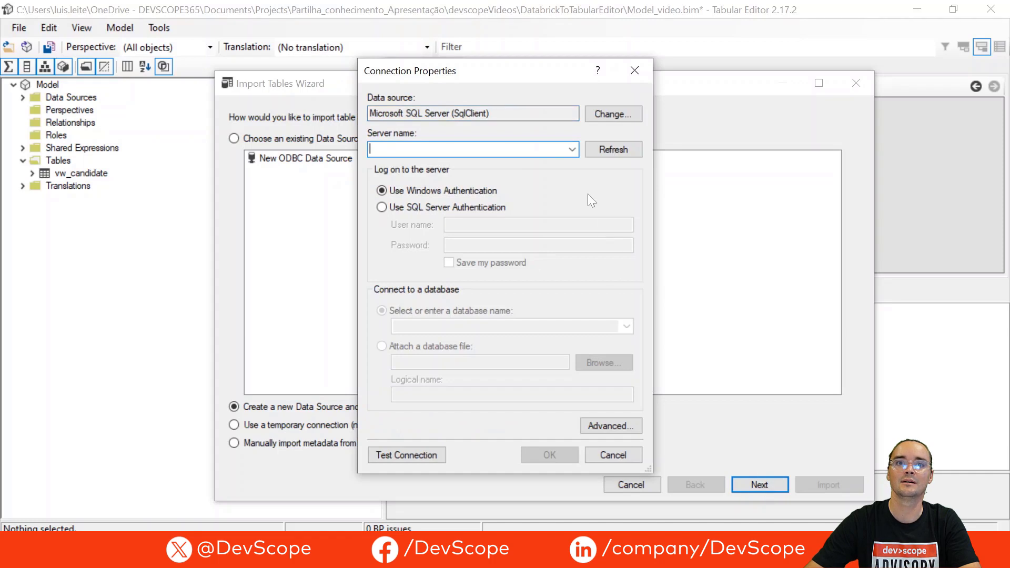
# Step: Set the data source type to Microsoft ODBC using a connection string, then bring up the Databricks ODBC docs
pyautogui.click(604, 114)
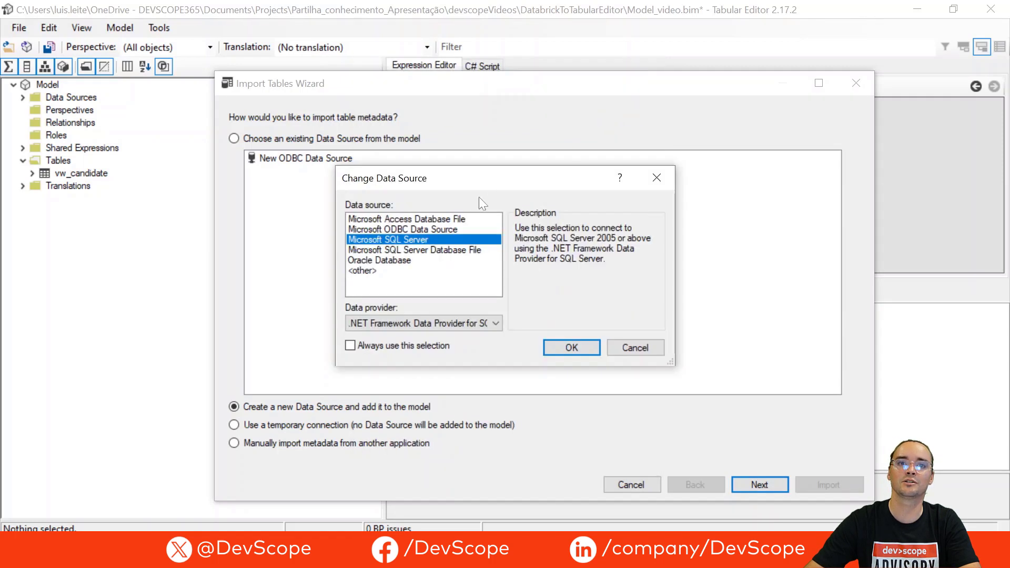
pyautogui.click(434, 225)
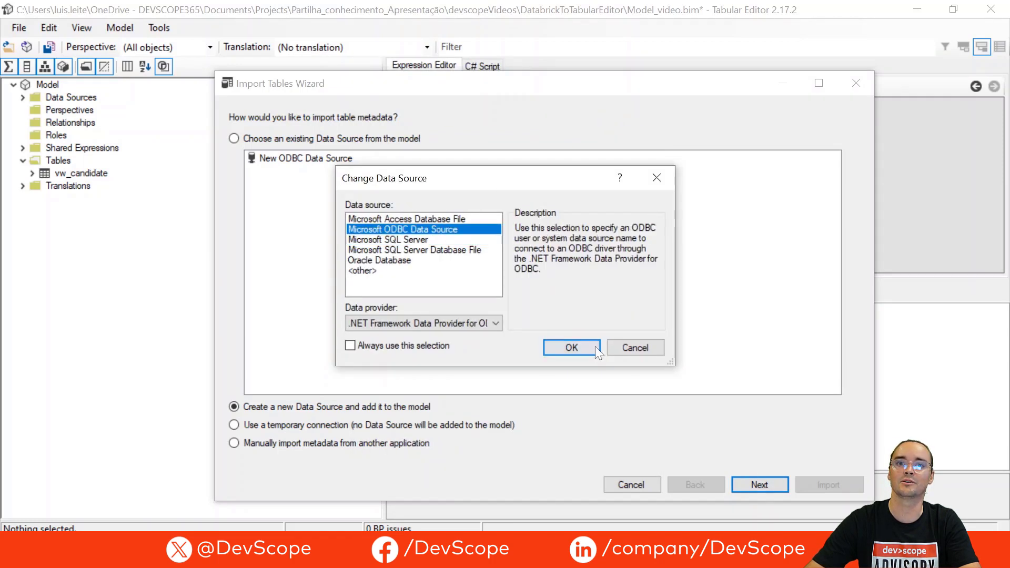
pyautogui.click(572, 347)
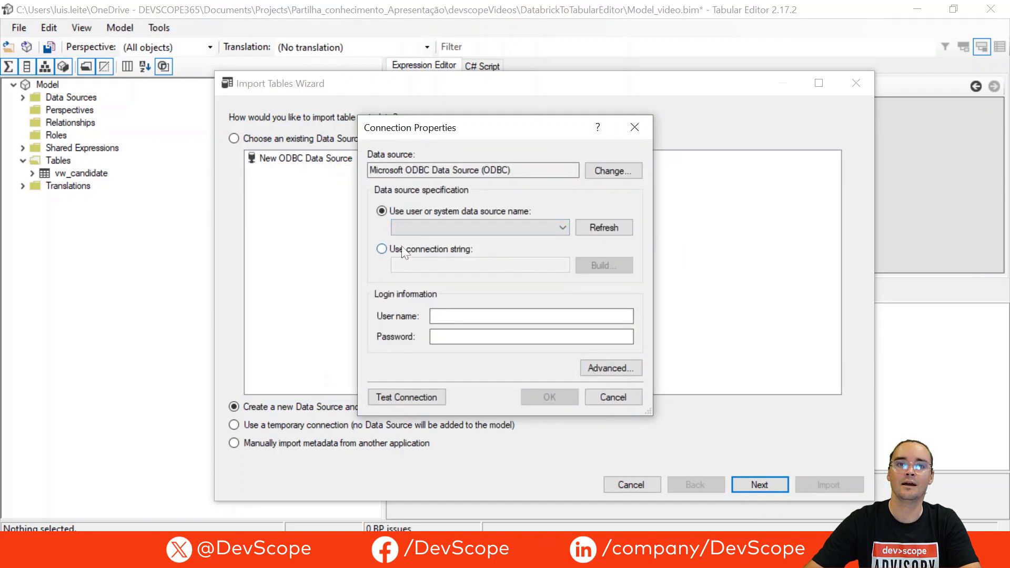
pyautogui.click(383, 249)
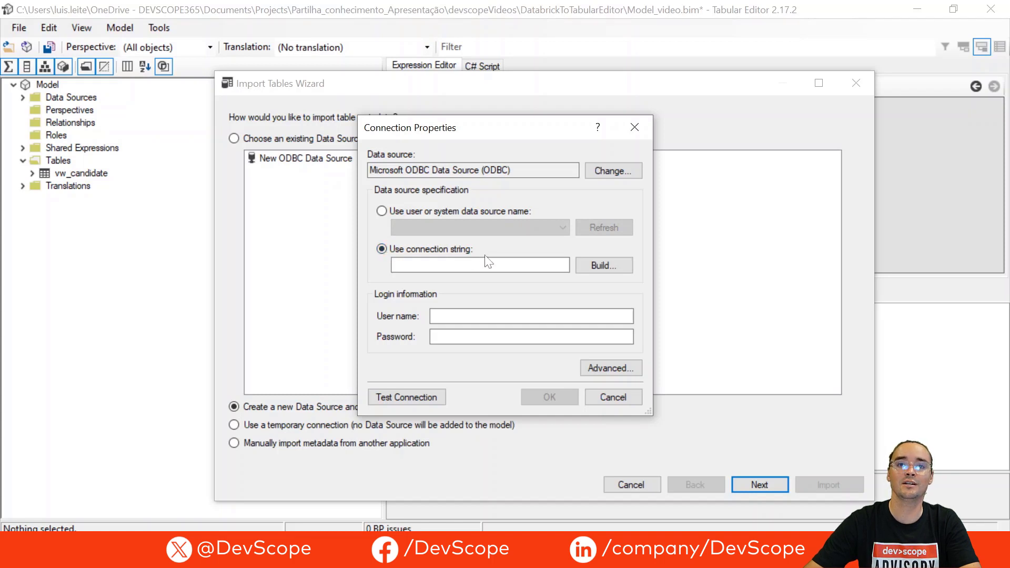
pyautogui.click(446, 264)
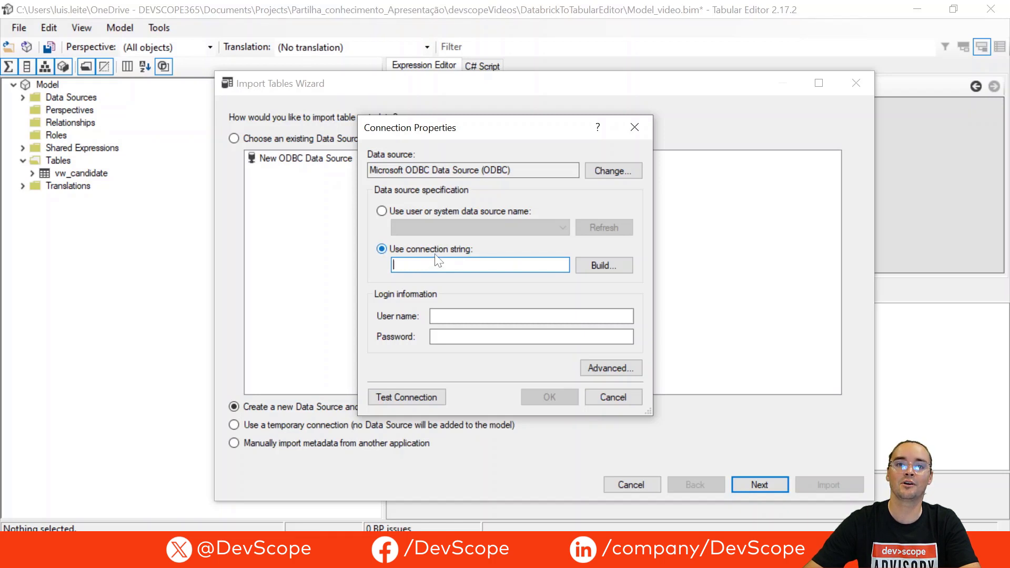
pyautogui.hotkey('alt', 'Tab')
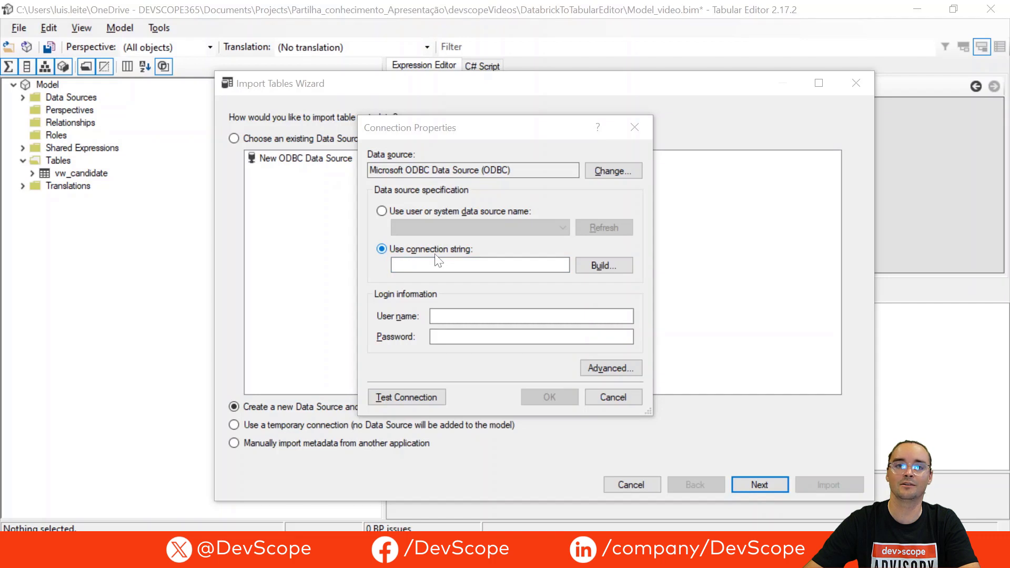
pyautogui.hotkey('alt', 'Tab')
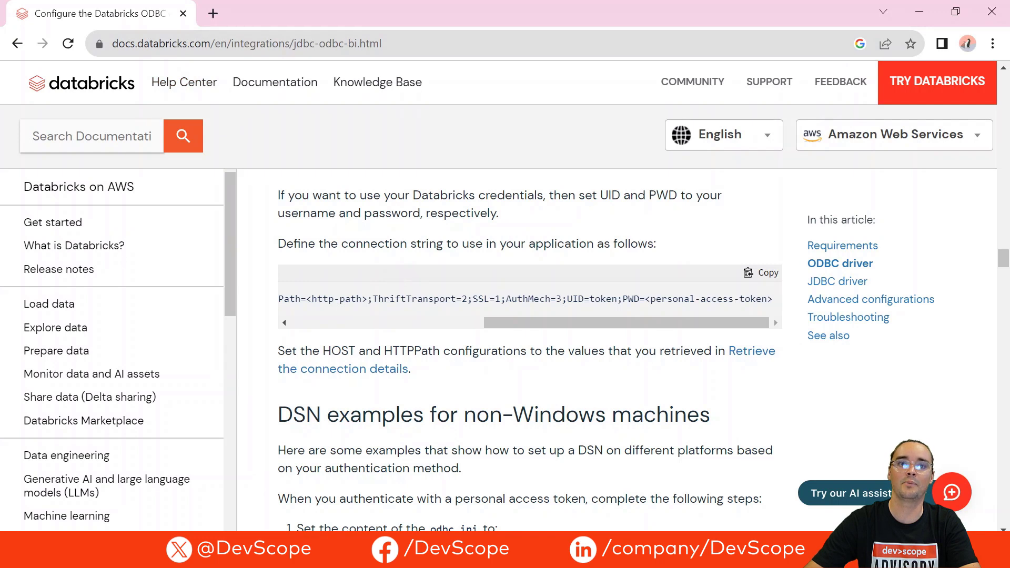
# Step: Review the <path-to-driver>, <server-hostname> and <http-path> placeholders in the Databricks connection-string template
pyautogui.moveTo(560, 323); pyautogui.dragTo(299, 340)
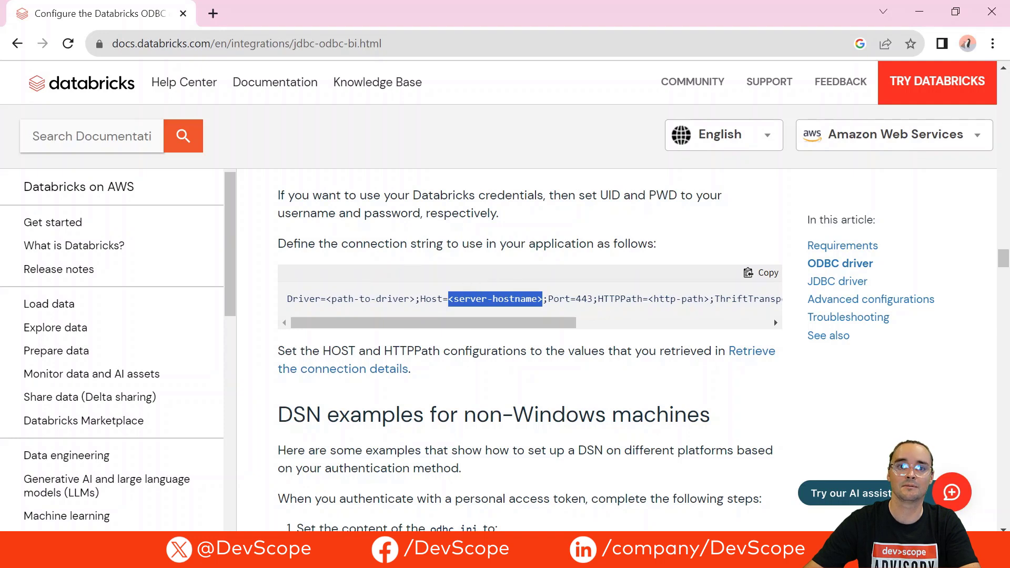
pyautogui.moveTo(326, 299); pyautogui.dragTo(415, 299)
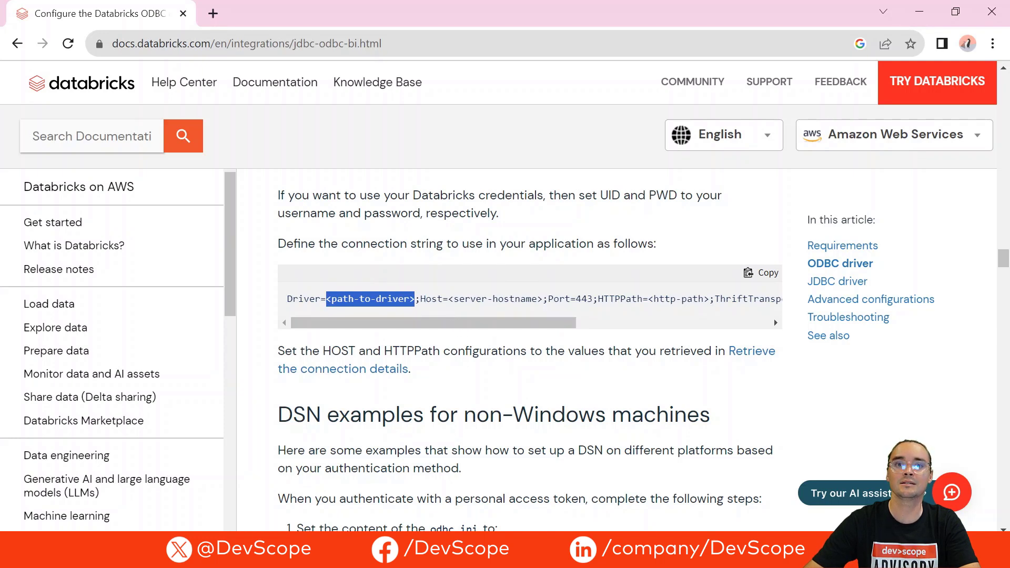
pyautogui.moveTo(449, 298); pyautogui.dragTo(542, 298)
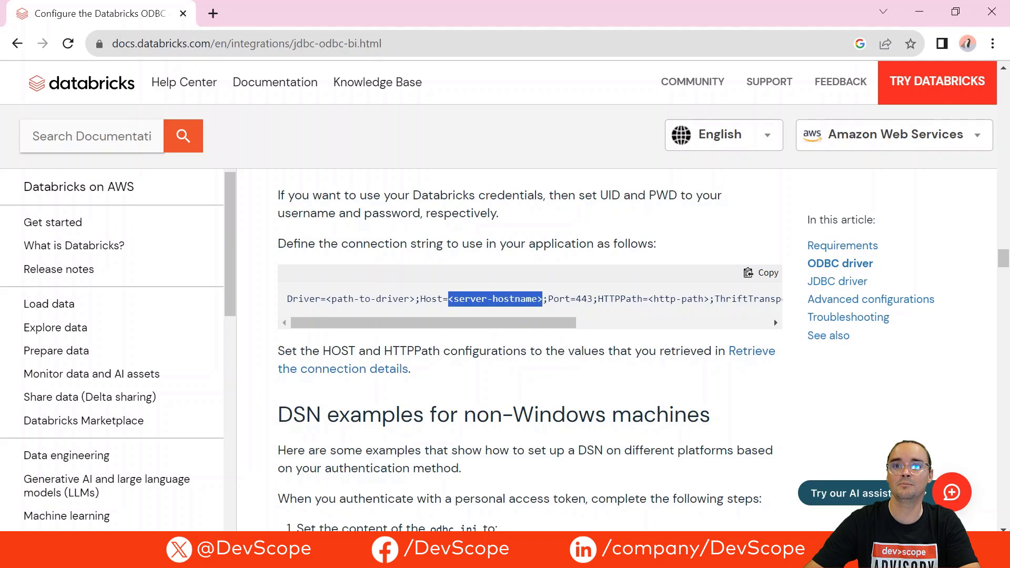
pyautogui.doubleClick(692, 299)
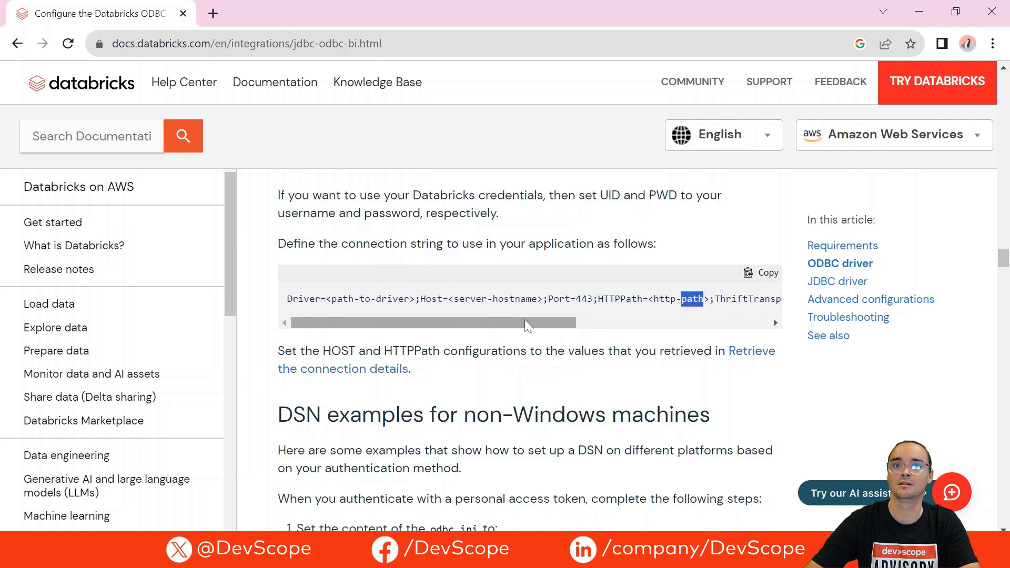
pyautogui.moveTo(525, 321); pyautogui.dragTo(734, 323)
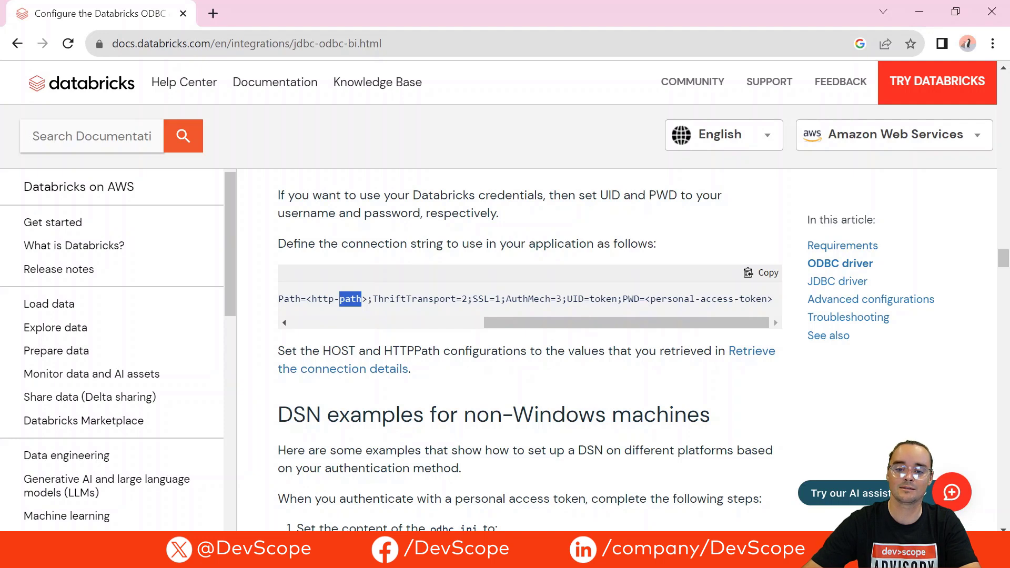
pyautogui.hotkey('alt', 'Tab')
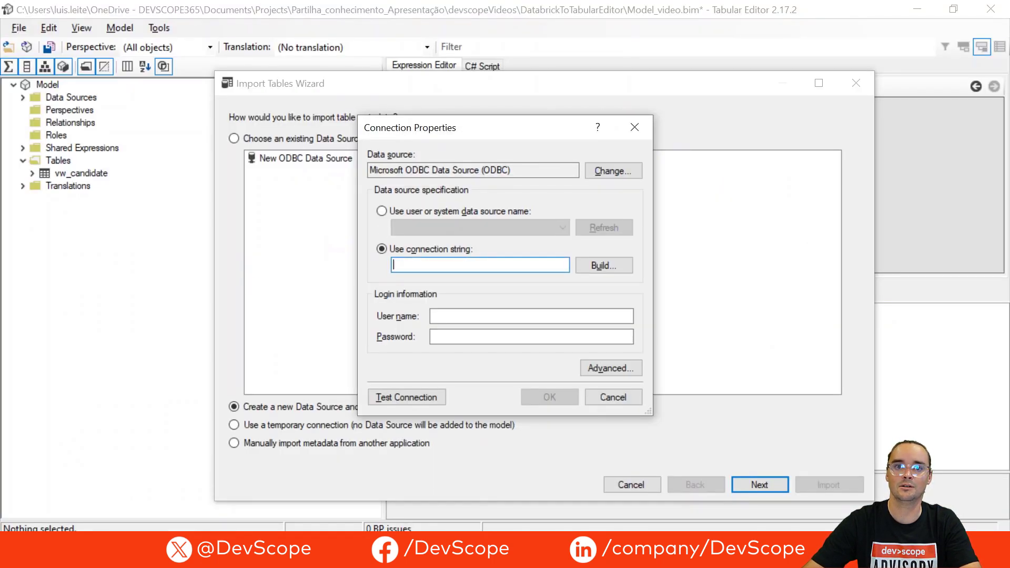
# Step: Paste the Databricks connection string, let the credentials fill in, and confirm the connection
pyautogui.hotkey('ctrl', 'v')
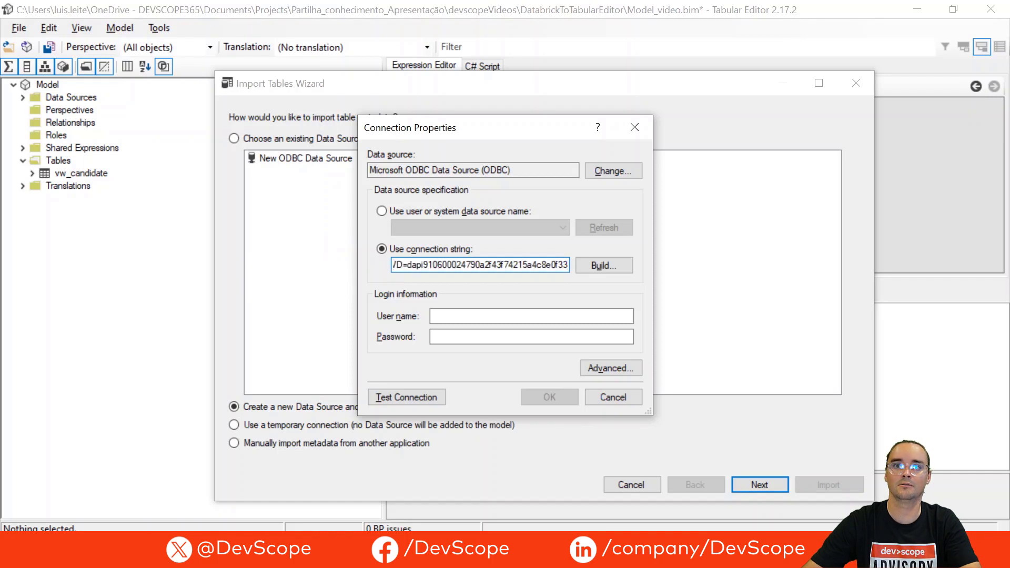
pyautogui.click(447, 316)
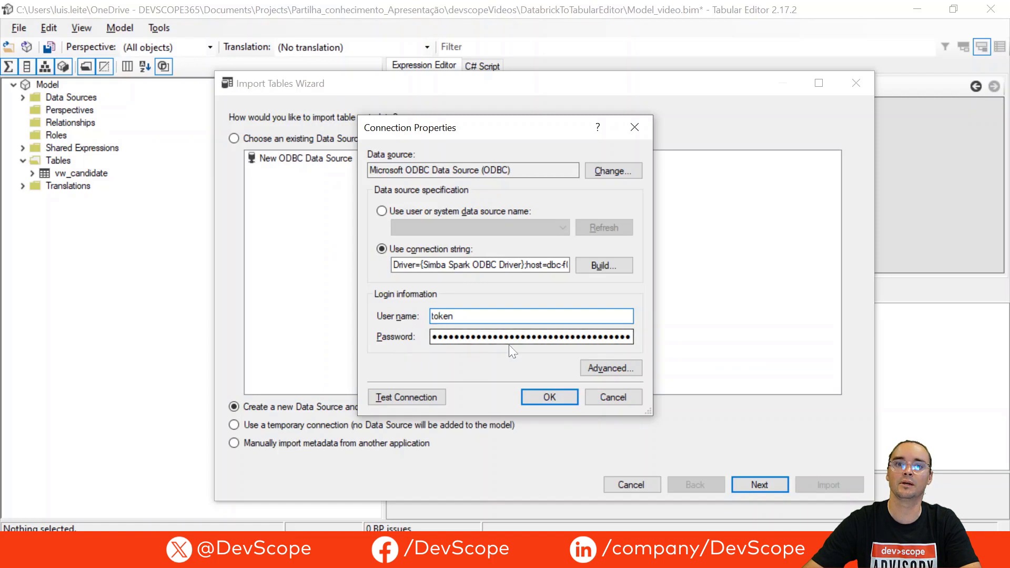
pyautogui.click(550, 397)
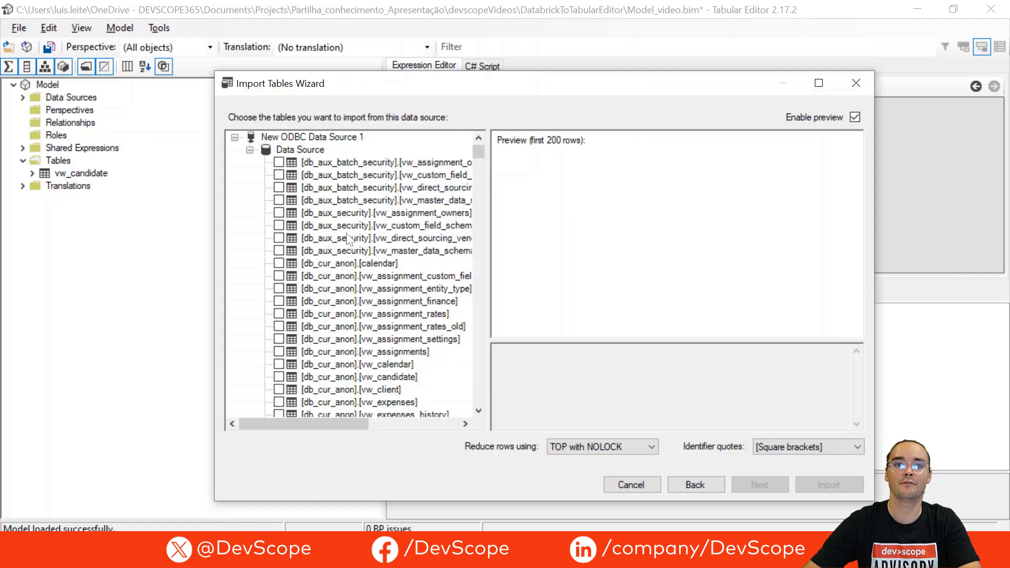
# Step: Tick [db_cur_ref].[vw_calendar] in the import wizard's table list
pyautogui.scroll(-20, 347, 238)
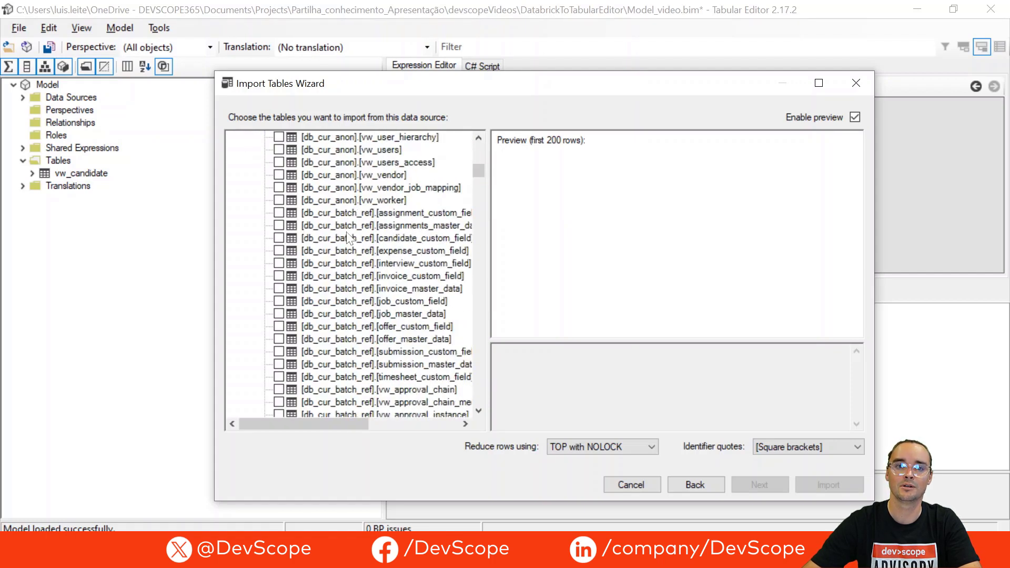
pyautogui.scroll(-20, 347, 237)
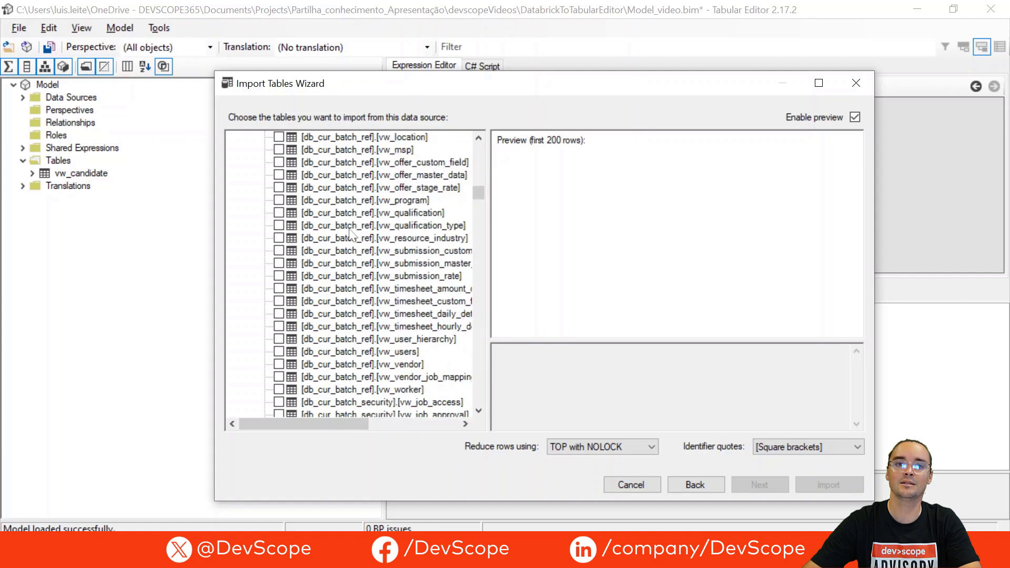
pyautogui.scroll(-20, 351, 235)
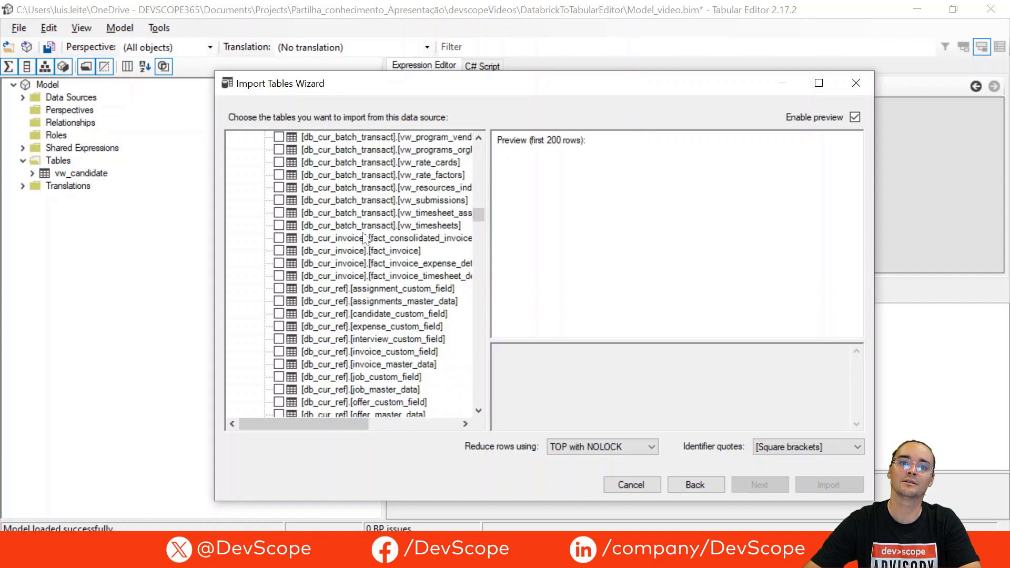
pyautogui.scroll(-9, 365, 239)
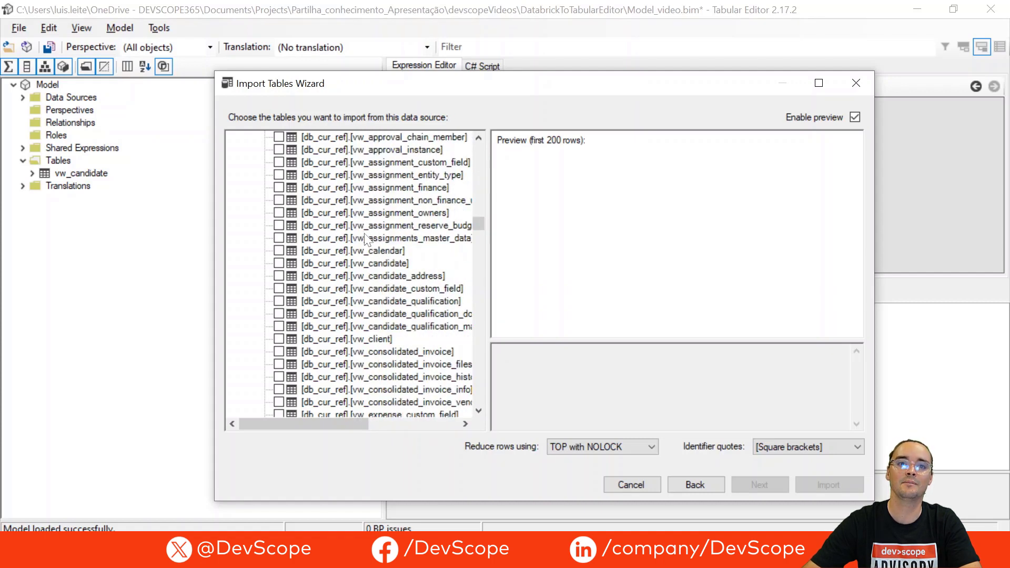
pyautogui.click(280, 251)
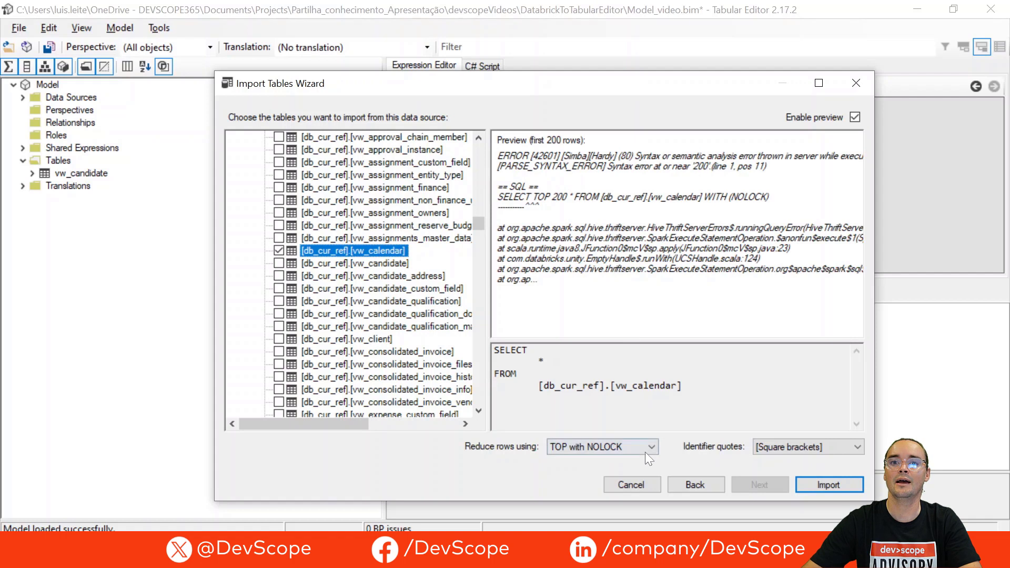
# Step: Set Reduce rows using to (None) and Identifier quotes to Backticks
pyautogui.click(625, 447)
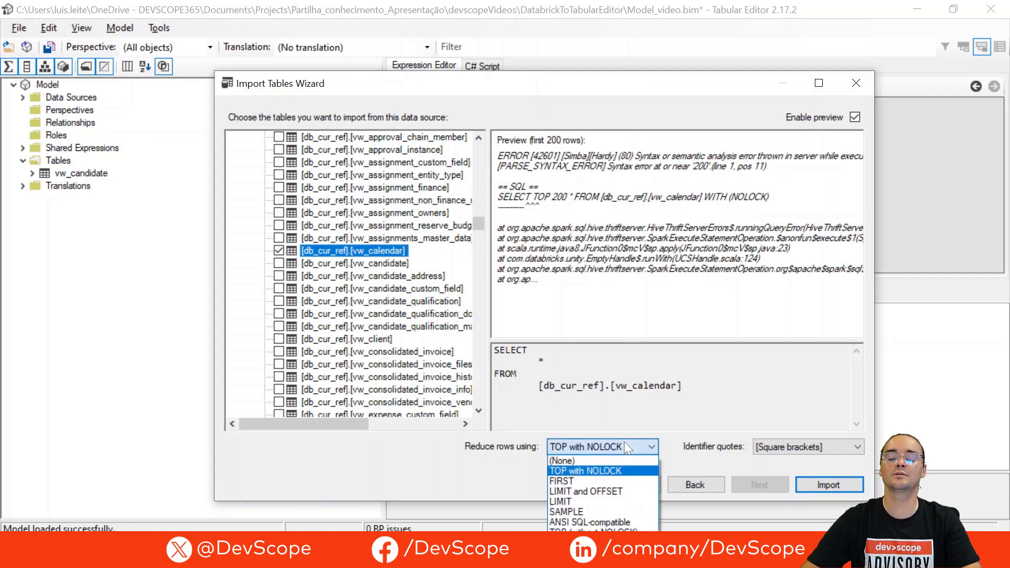
pyautogui.click(614, 458)
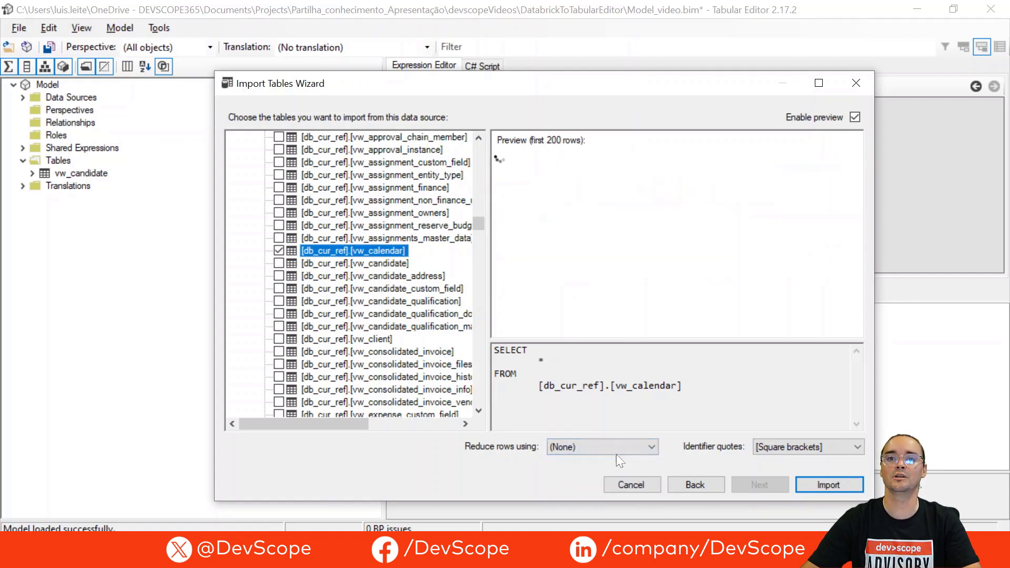
pyautogui.click(800, 445)
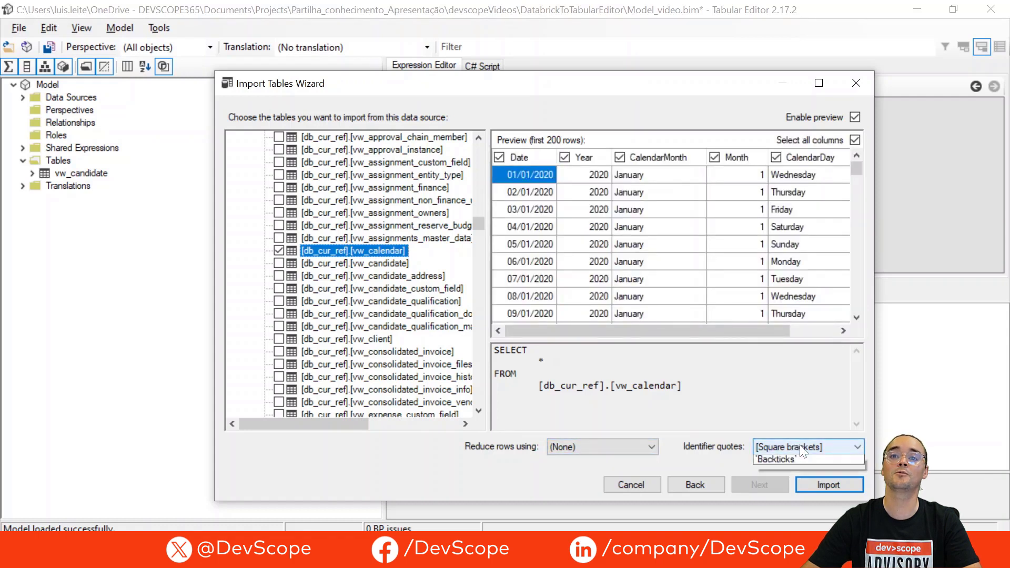
pyautogui.click(779, 502)
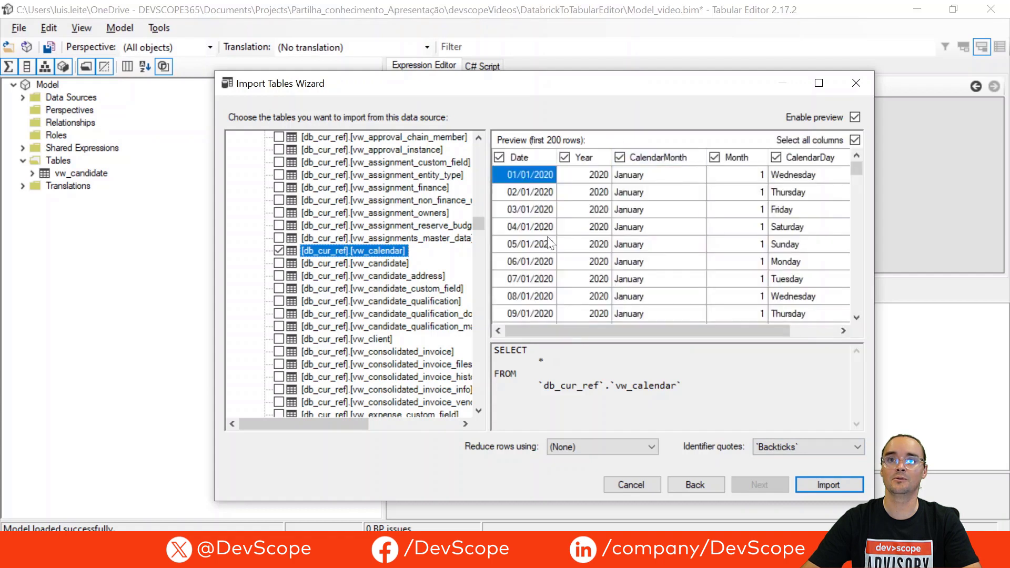
pyautogui.moveTo(585, 329); pyautogui.dragTo(658, 323)
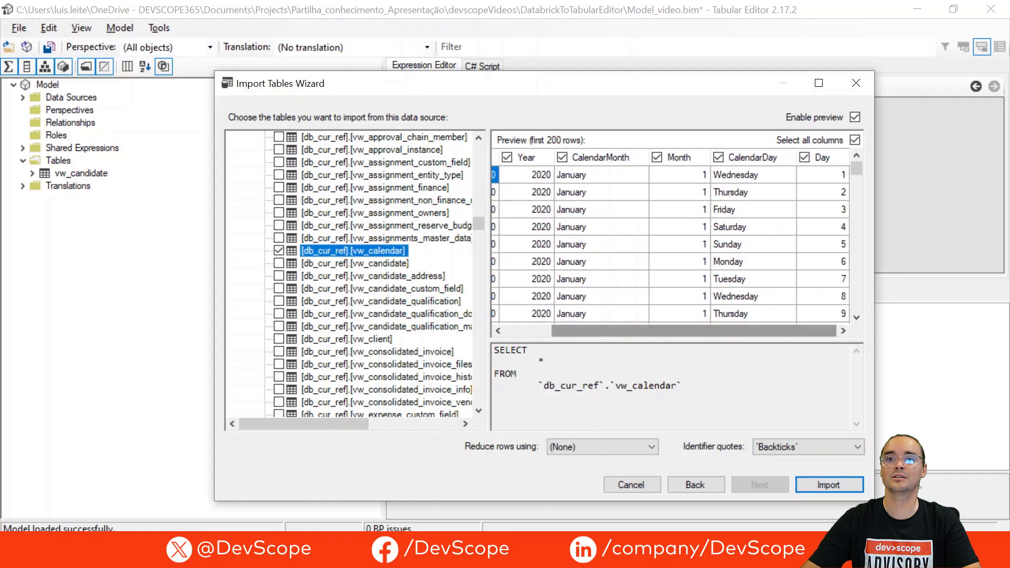
# Step: Import vw_calendar into the model from New ODBC Data Source 1
pyautogui.click(837, 486)
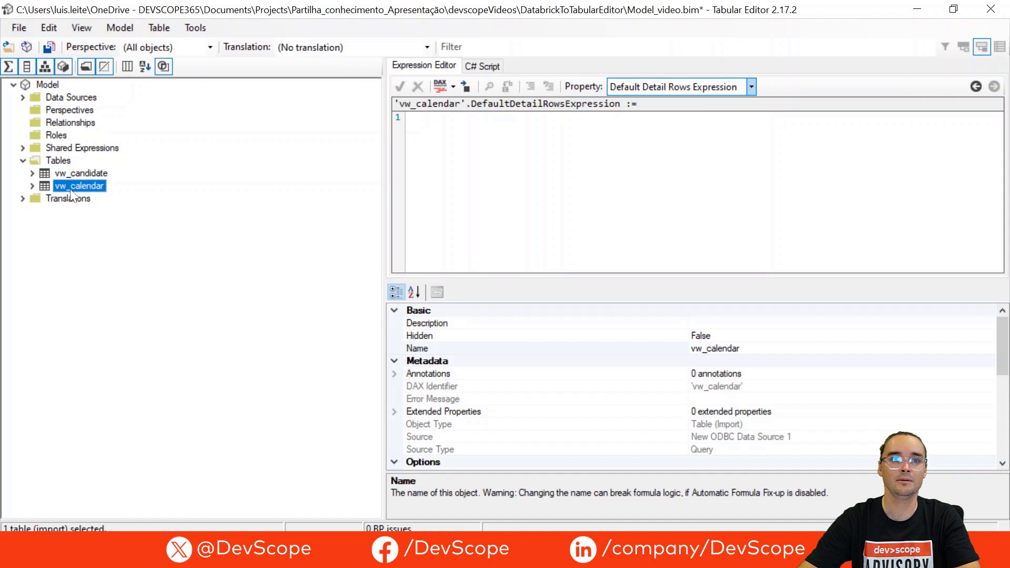
# Step: Expand vw_calendar and inspect its legacy partition's SELECT * FROM `db_cur_batch_ref`.`vw_calendar` query
pyautogui.click(32, 187)
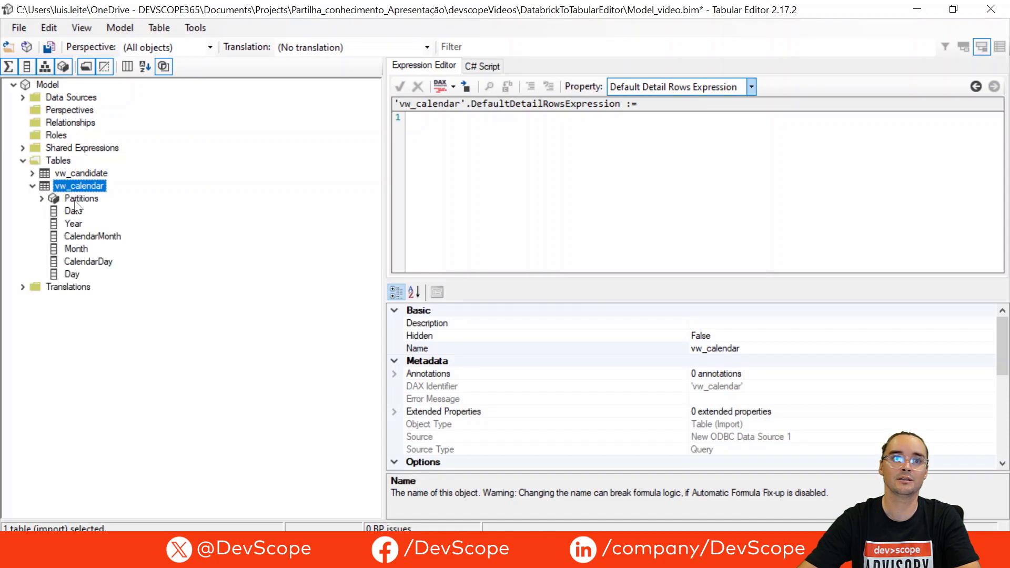
pyautogui.click(42, 199)
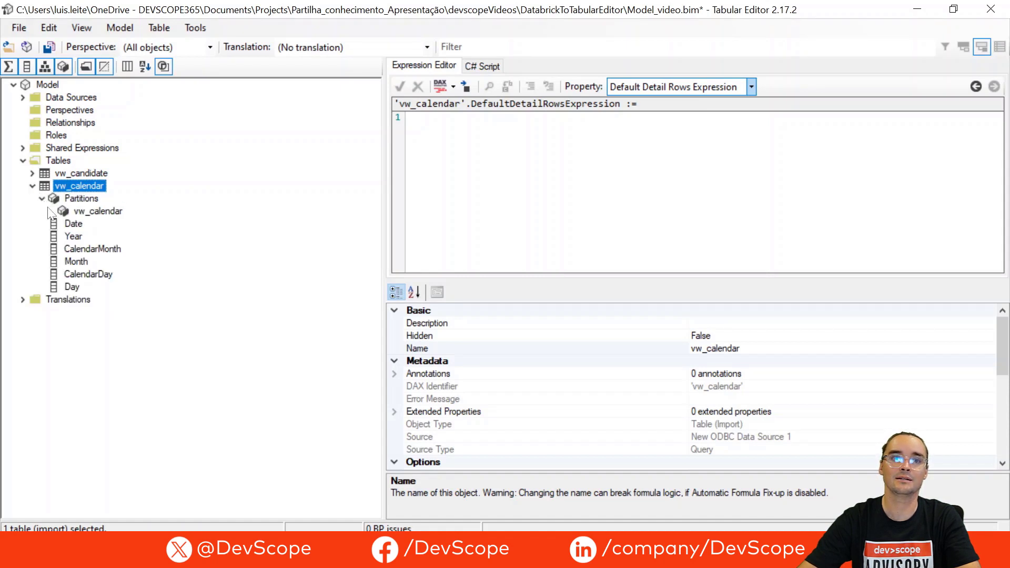
pyautogui.click(88, 212)
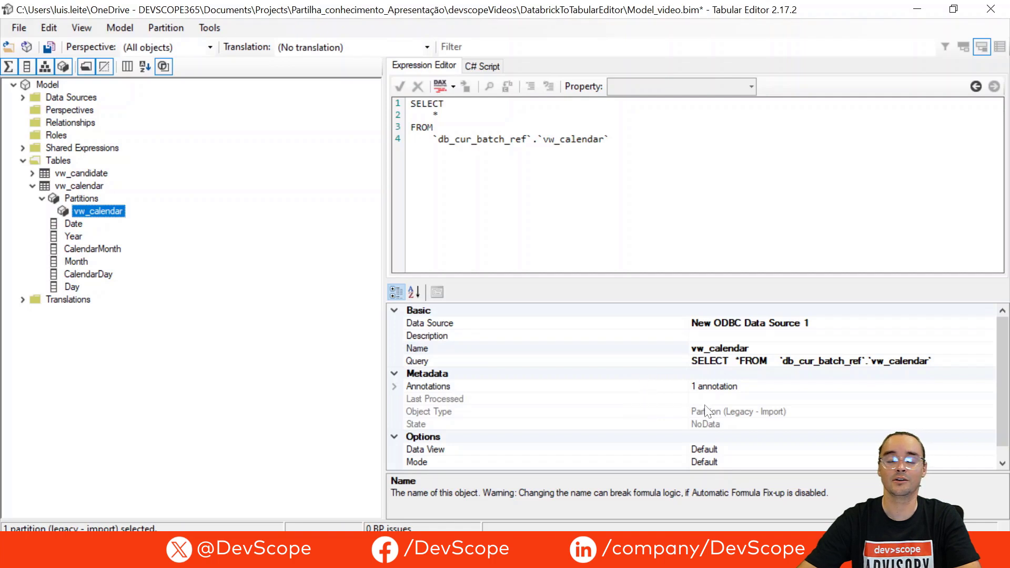
pyautogui.click(90, 199)
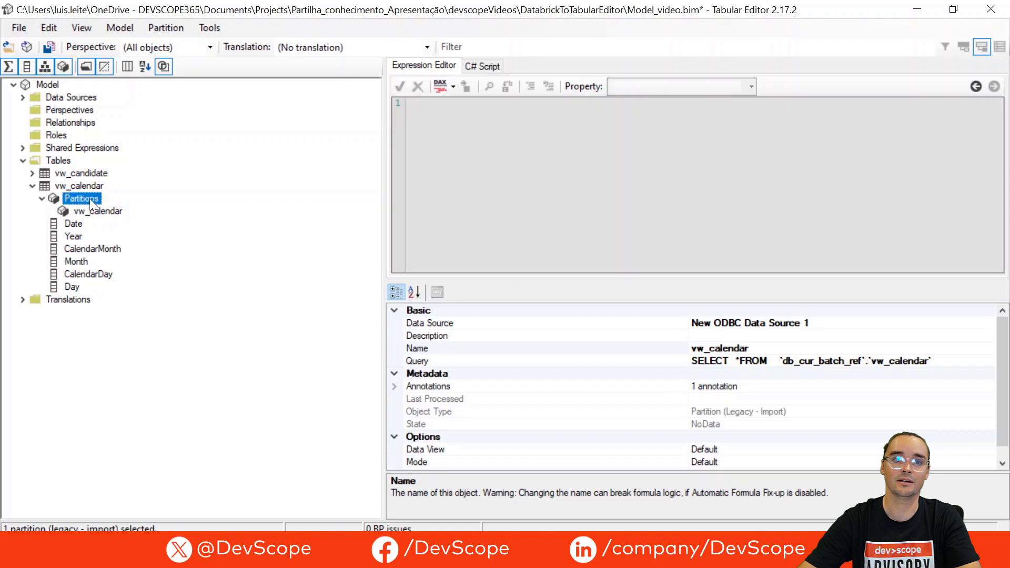
# Step: Add a Power Query partition, New M Partition, to vw_calendar's Partitions
pyautogui.rightClick(90, 200)
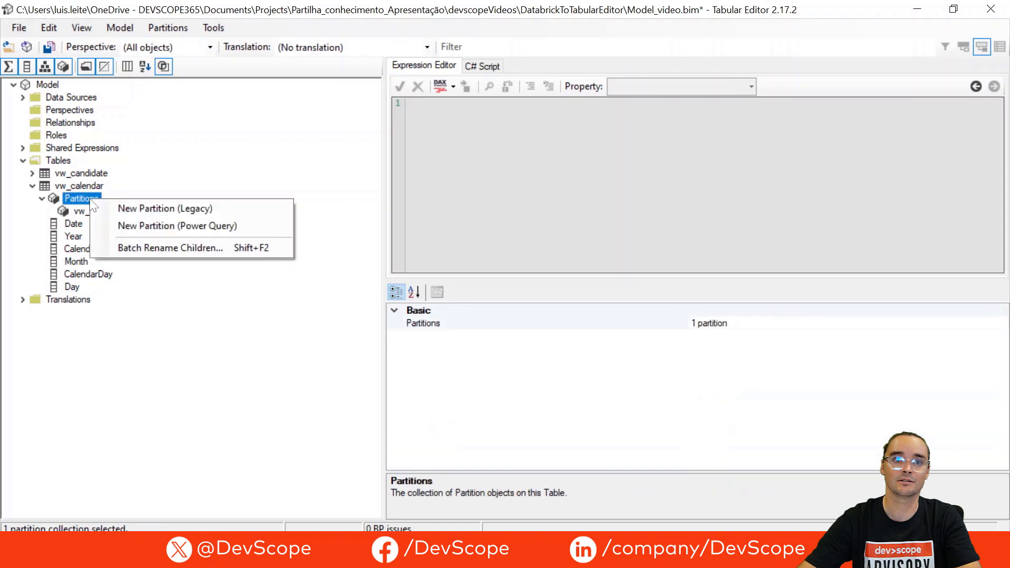
pyautogui.click(169, 227)
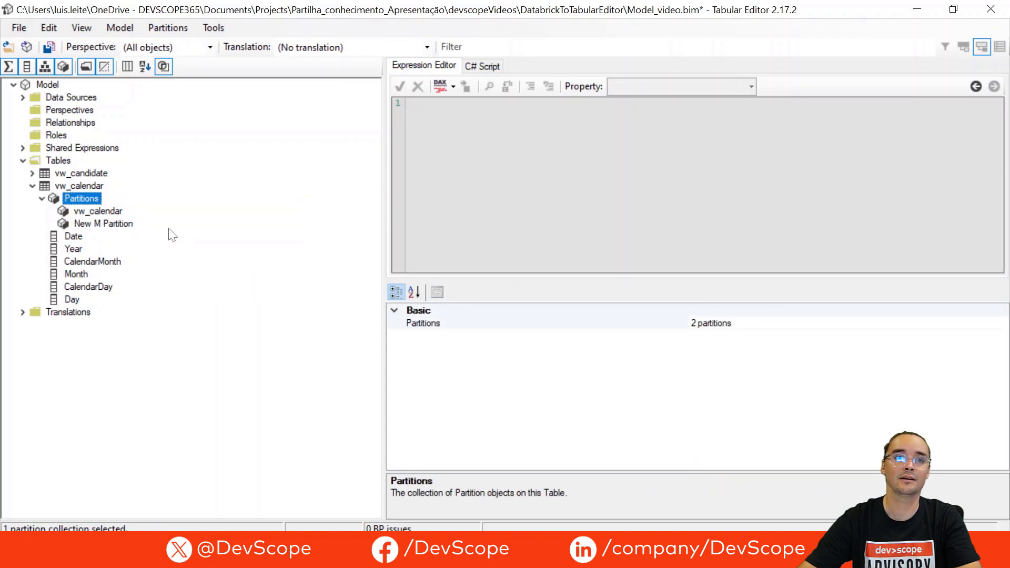
pyautogui.click(101, 225)
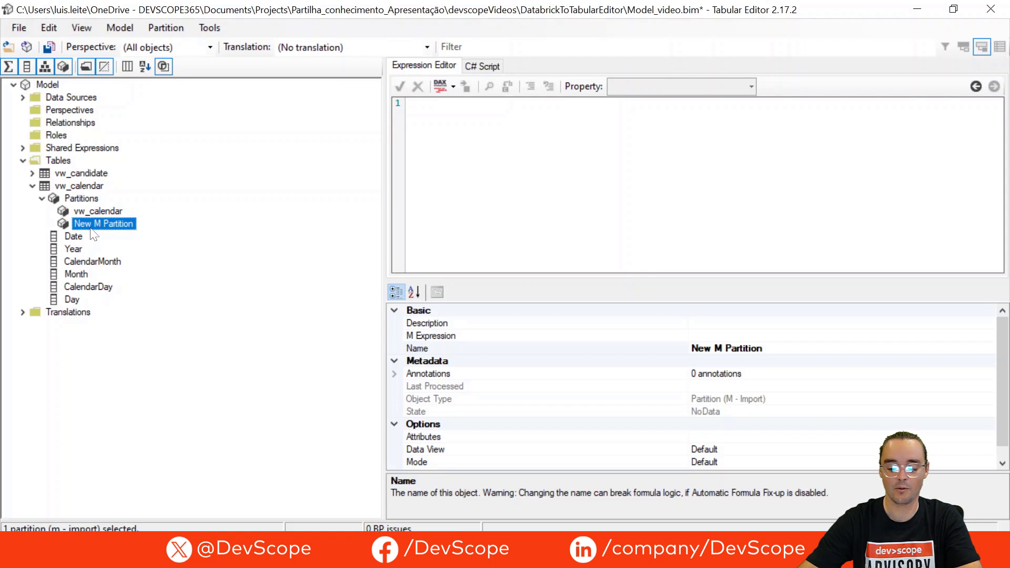
# Step: Copy the Databricks.Catalogs M query from vw_candidate's partition and select New M Partition
pyautogui.click(32, 173)
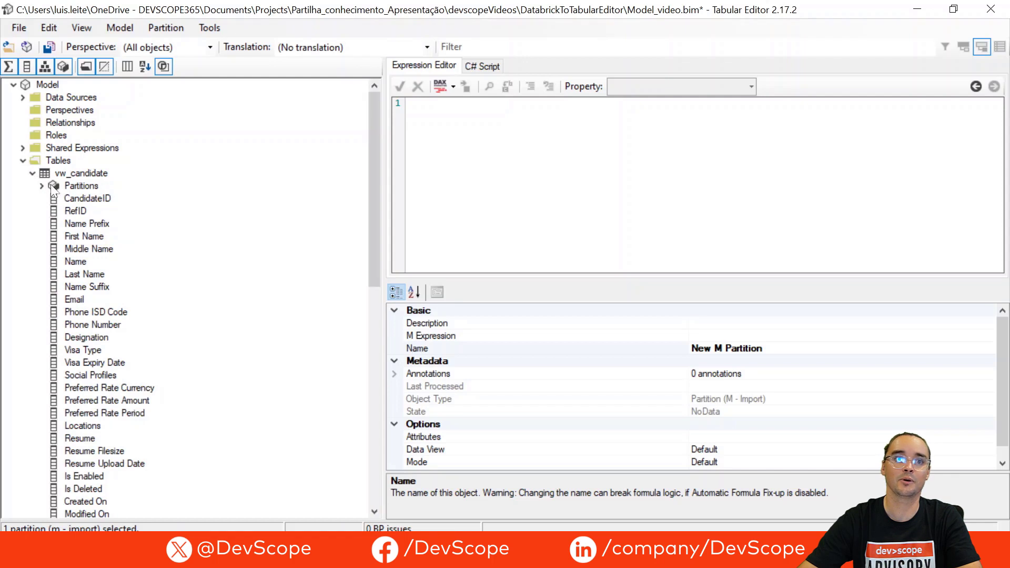
pyautogui.click(41, 186)
pyautogui.click(85, 203)
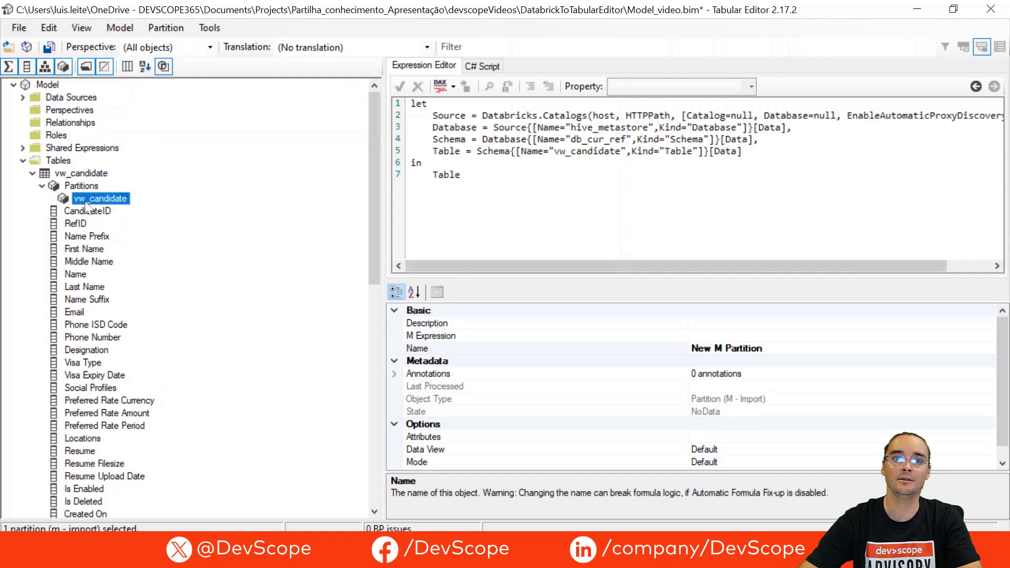
pyautogui.hotkey('ctrl', 'a')
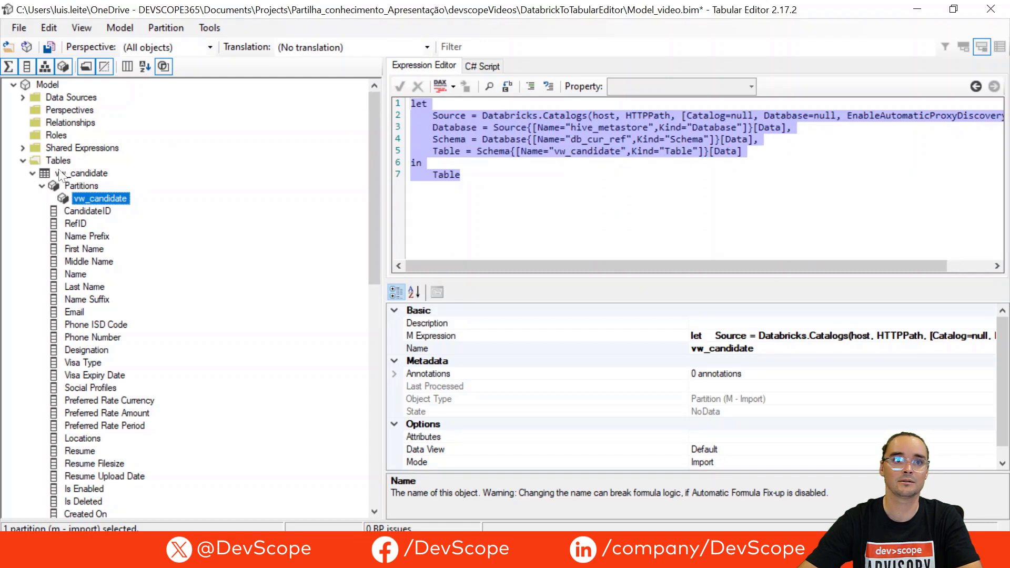
pyautogui.click(33, 174)
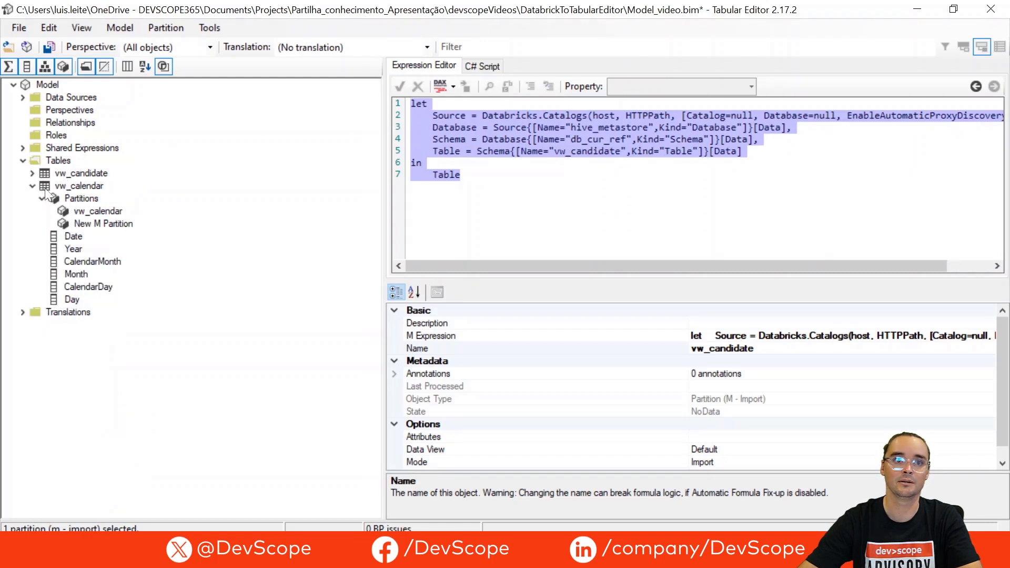
pyautogui.click(96, 226)
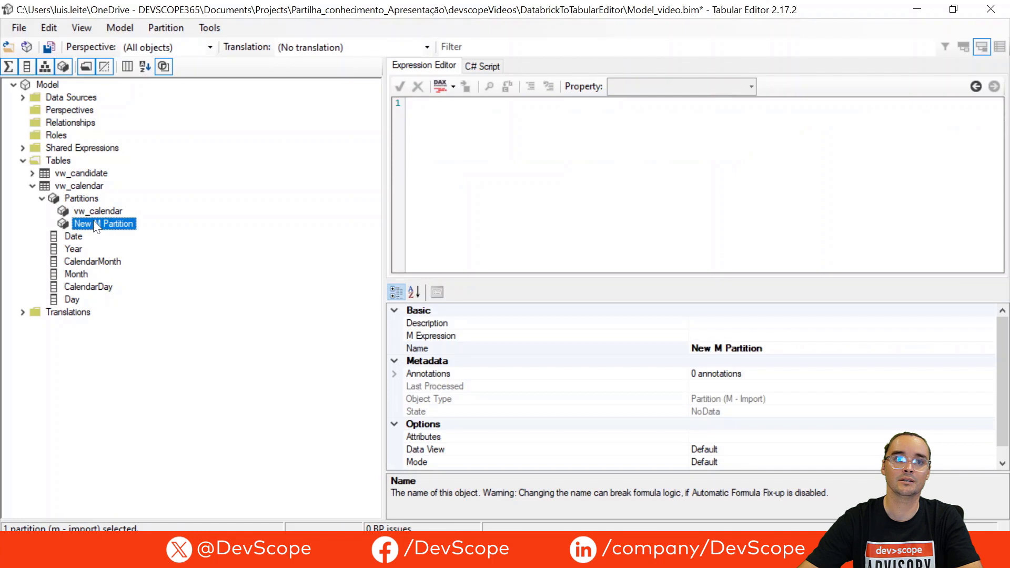
# Step: Paste the Databricks M query into New M Partition and change vw_candidate to vw_calendar
pyautogui.click(411, 104)
pyautogui.write('let     Source = Databricks.Catalogs(host, HTTPPath, [Catalog=null, Database=null, EnableAutomaticProxyDiscovery=null]),     Database = Source{[Name="hive_metastore",Kind="Database"]}[Data],     Schema = Database{[Name="db_cur_ref",Kind="Schema"]}[Data],     Table = Schema{[Name="vw_candidate",Kind="Table"]}[Data] in     Table')
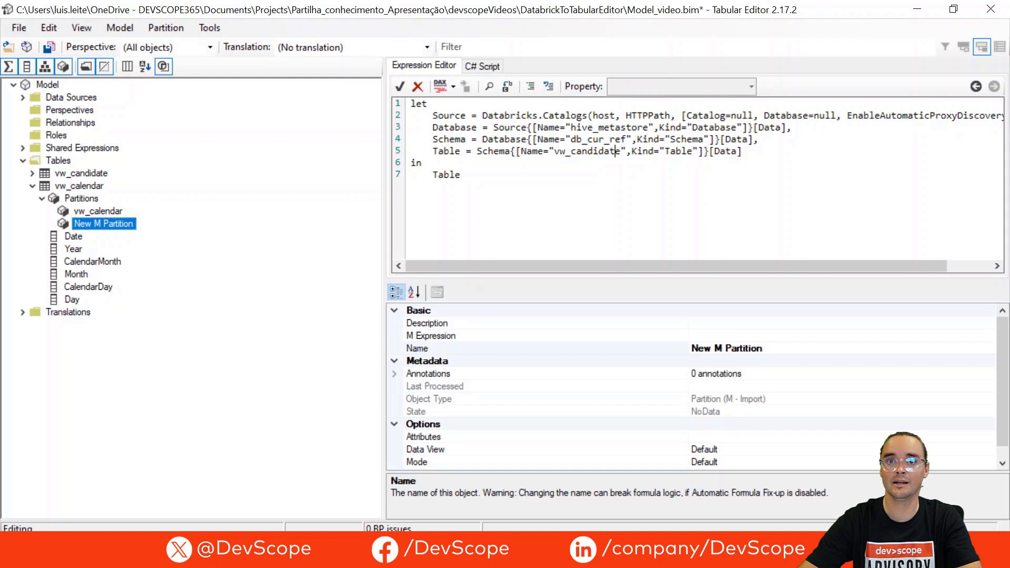
pyautogui.press('Right')
pyautogui.press('BackSpace')
pyautogui.press('BackSpace')
pyautogui.press('BackSpace')
pyautogui.press('BackSpace')
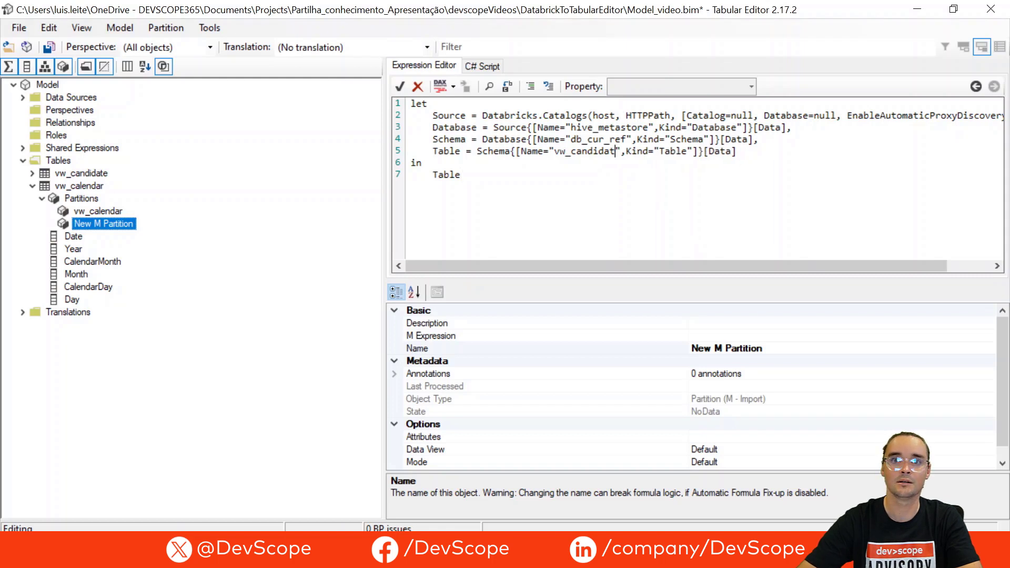
pyautogui.press('BackSpace')
pyautogui.press('BackSpace')
pyautogui.press('BackSpace')
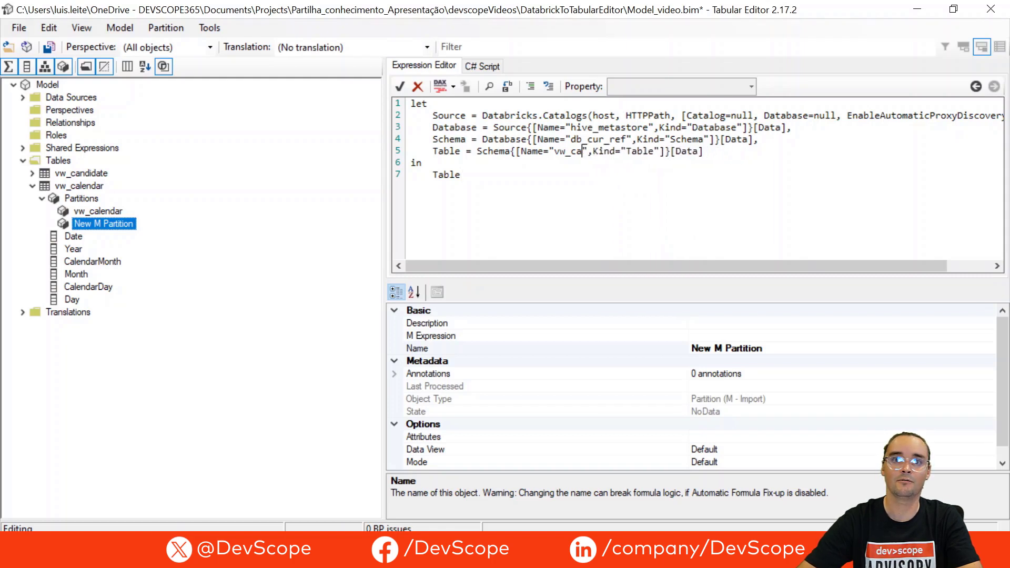
pyautogui.write('alendar')
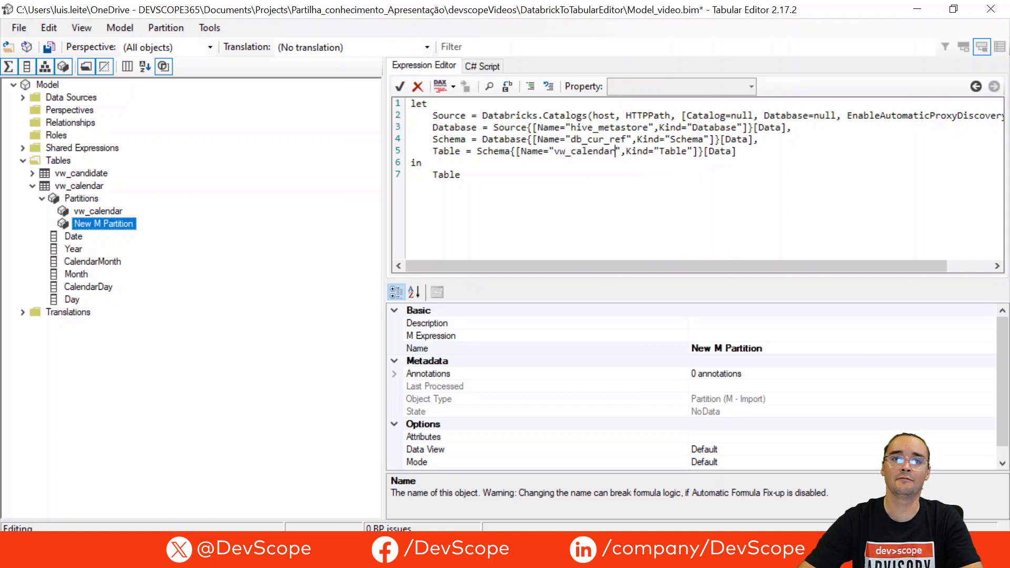
pyautogui.hotkey('shift', 'Up')
pyautogui.hotkey('shift', 'Up')
pyautogui.hotkey('shift', 'Up')
pyautogui.hotkey('shift', 'Up')
pyautogui.hotkey('shift', 'Up')
pyautogui.hotkey('shift', 'Up')
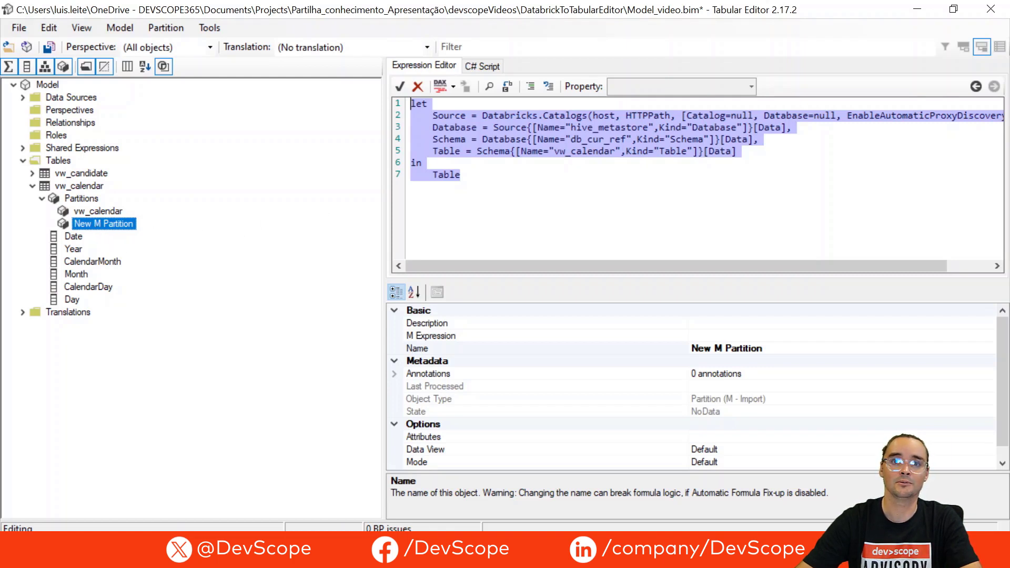
pyautogui.click(95, 225)
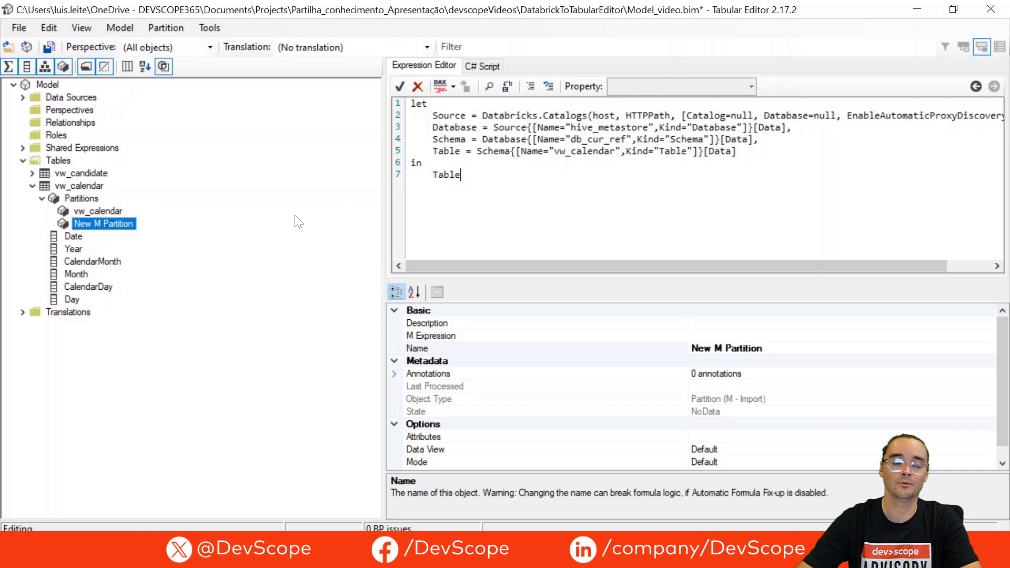
# Step: Rename New M Partition to vw_caledar_
pyautogui.rightClick(96, 226)
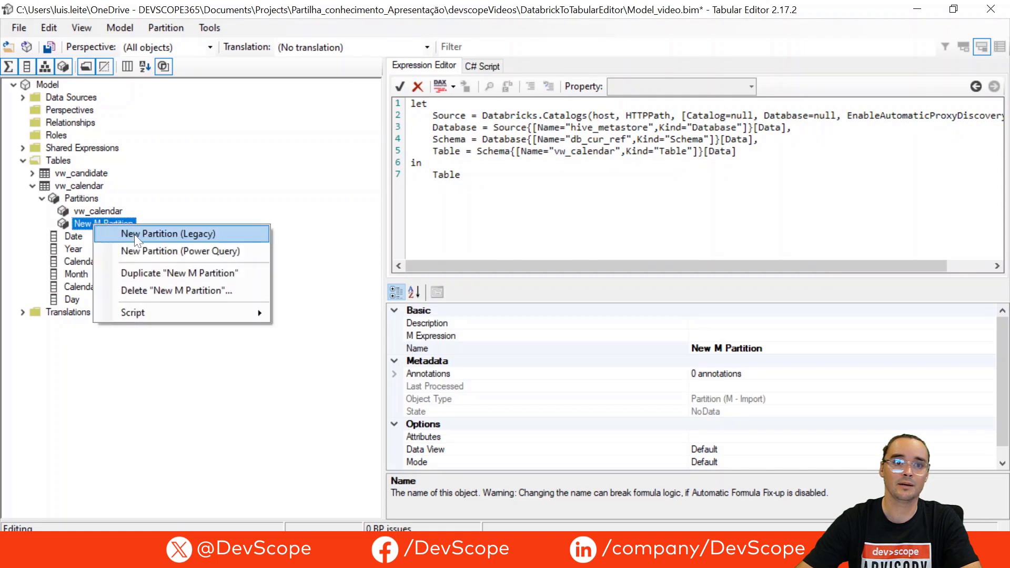
pyautogui.click(85, 225)
pyautogui.click(85, 225)
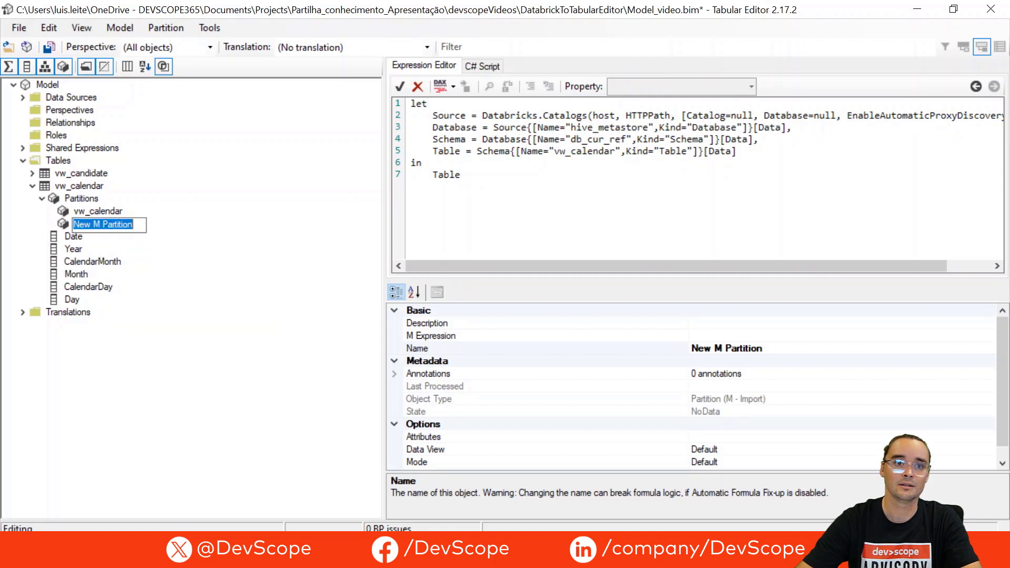
pyautogui.write('v')
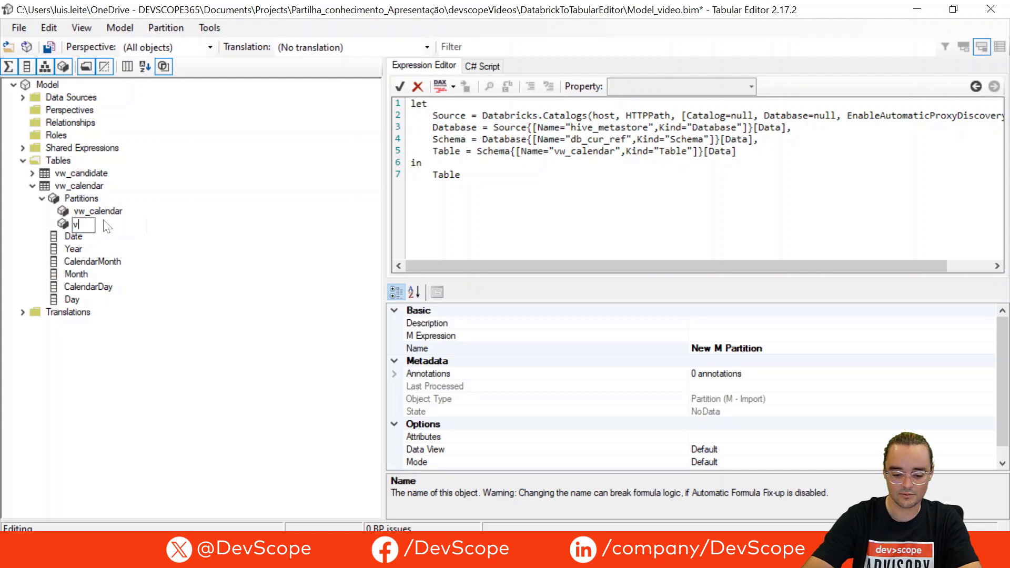
pyautogui.write('w_cale')
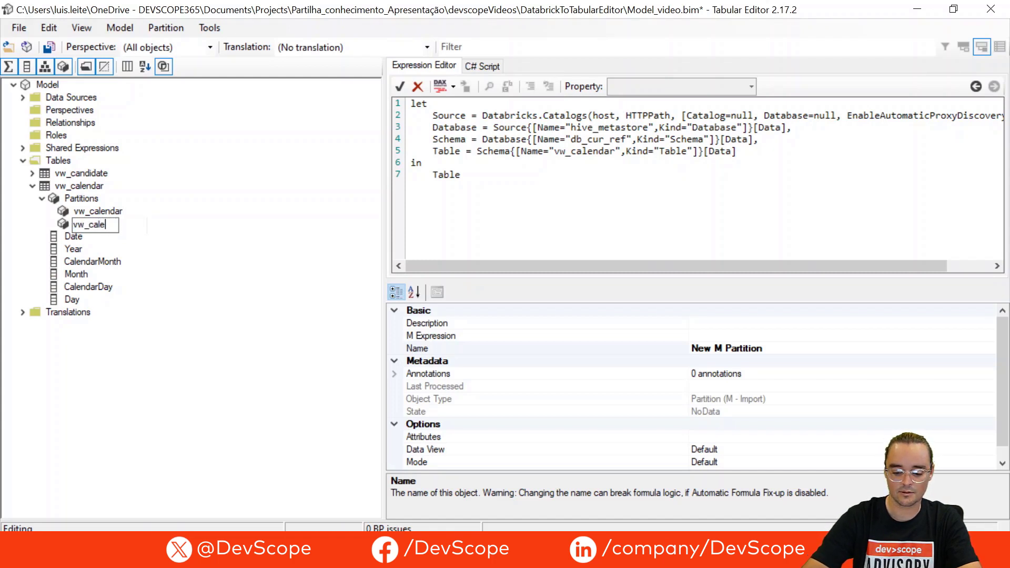
pyautogui.write('dar_')
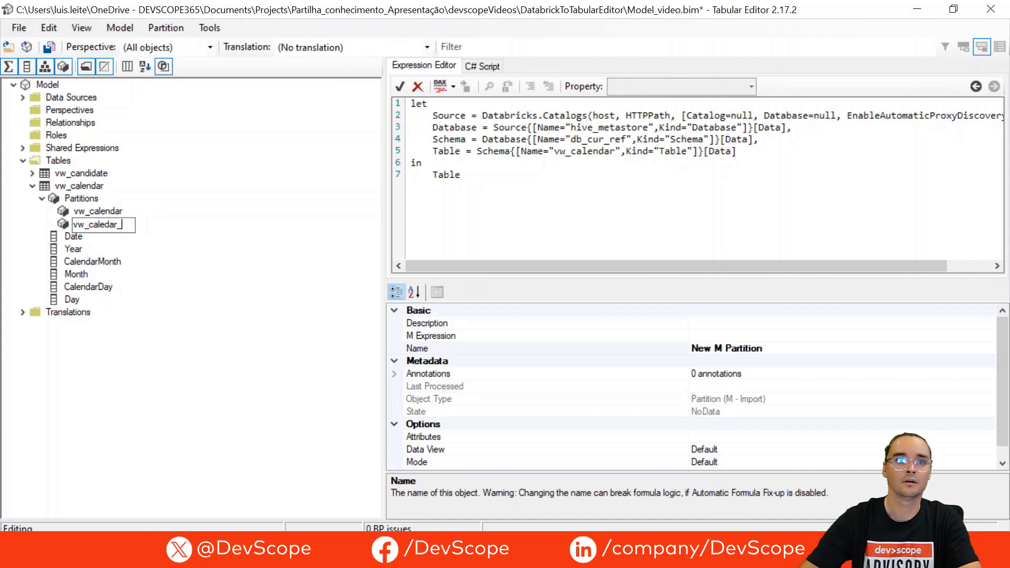
# Step: Delete the legacy vw_calendar partition
pyautogui.click(101, 210)
pyautogui.rightClick(101, 210)
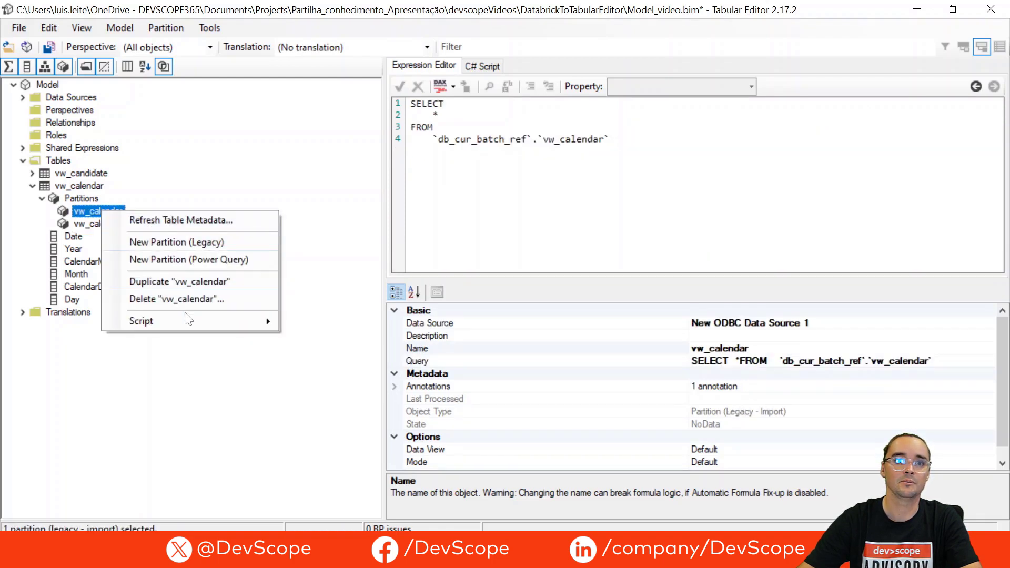
pyautogui.click(195, 300)
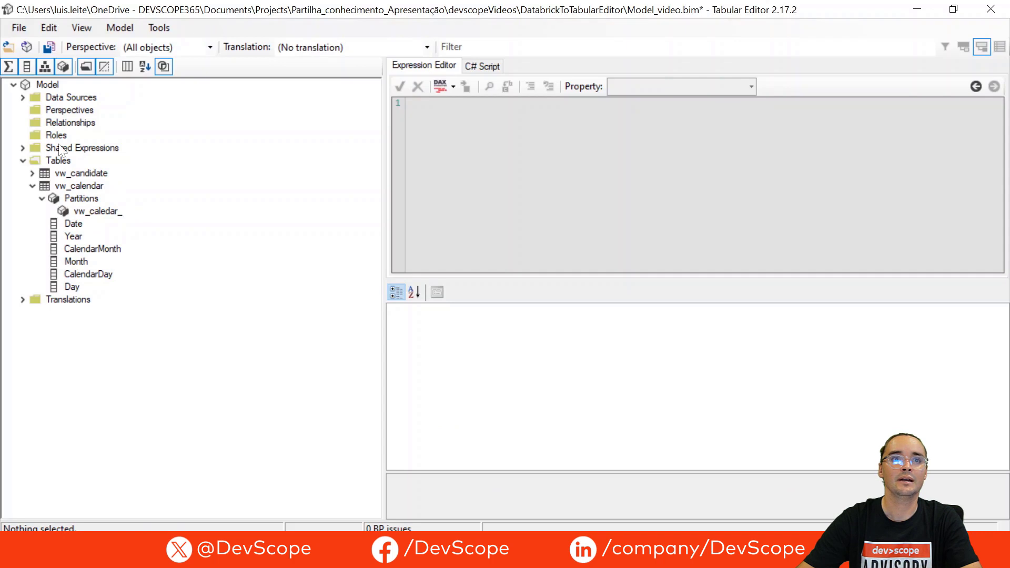
# Step: Delete the two legacy ODBC data sources from the Data Sources folder
pyautogui.click(23, 97)
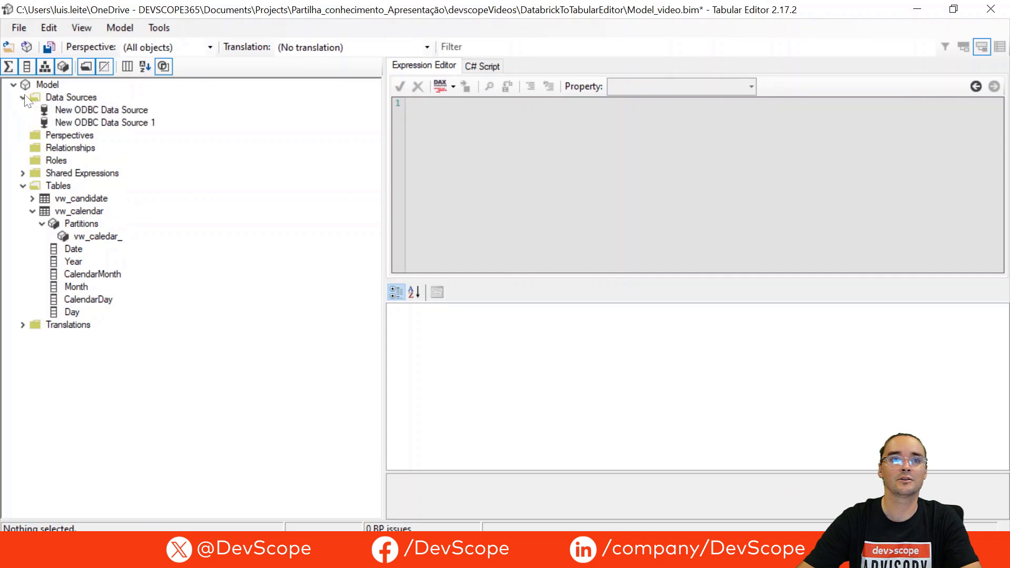
pyautogui.click(77, 109)
pyautogui.keyDown('shift'); pyautogui.click(83, 122); pyautogui.keyUp('shift')
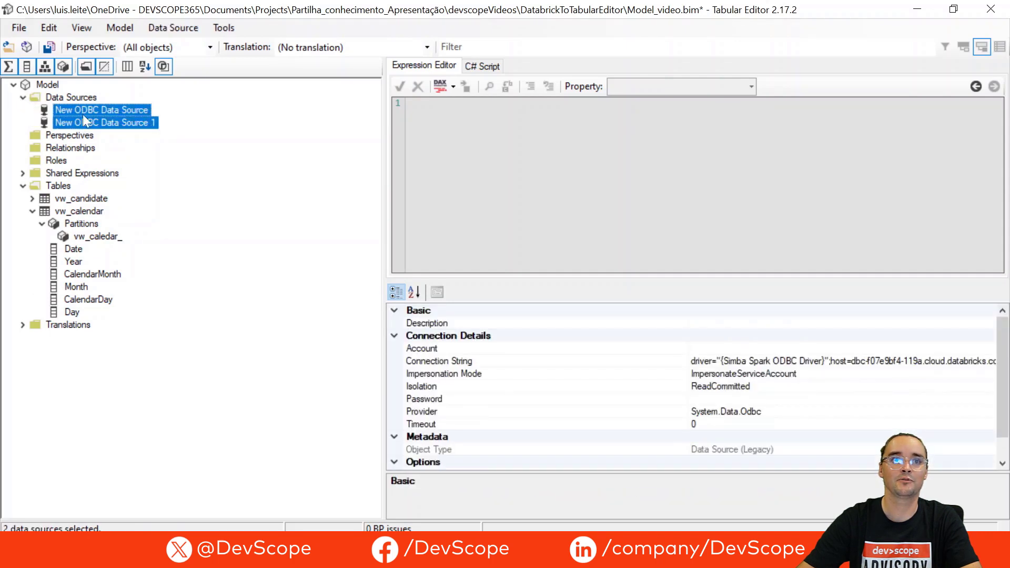
pyautogui.rightClick(88, 109)
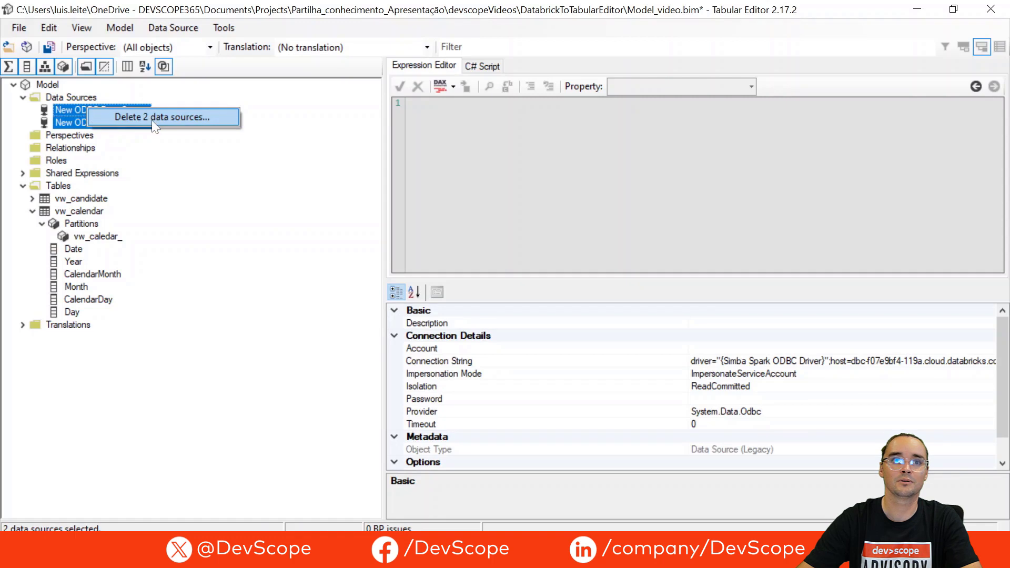
pyautogui.click(116, 115)
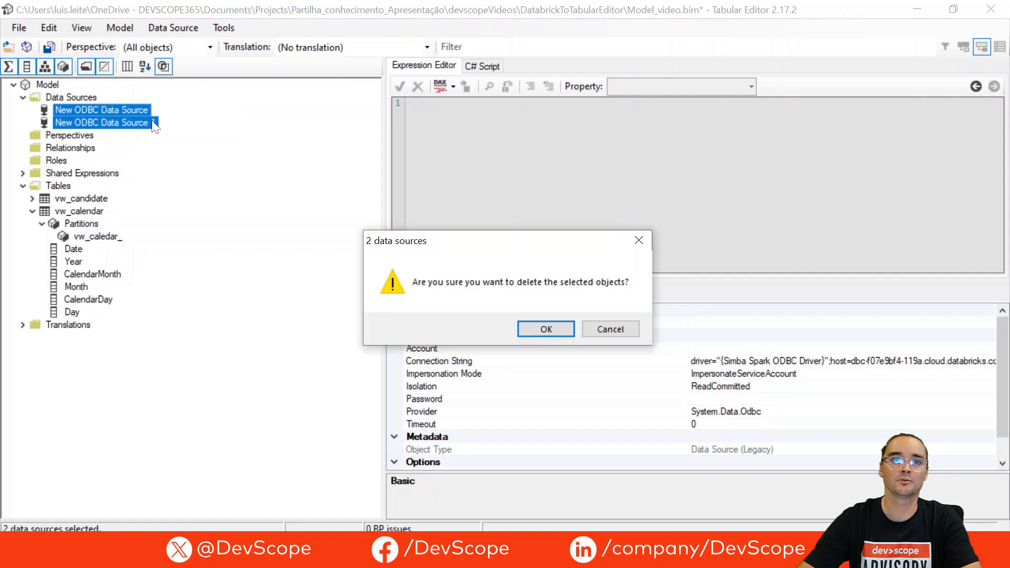
pyautogui.click(557, 328)
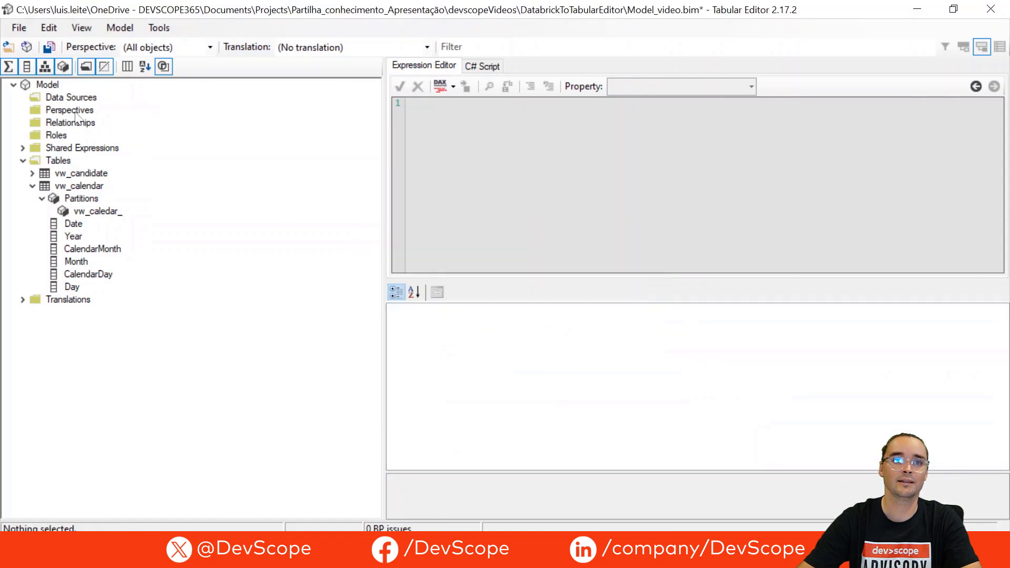
# Step: Review the vw_caledar_ partition's Databricks.Catalogs M query, then collapse the vw_calendar table
pyautogui.click(102, 211)
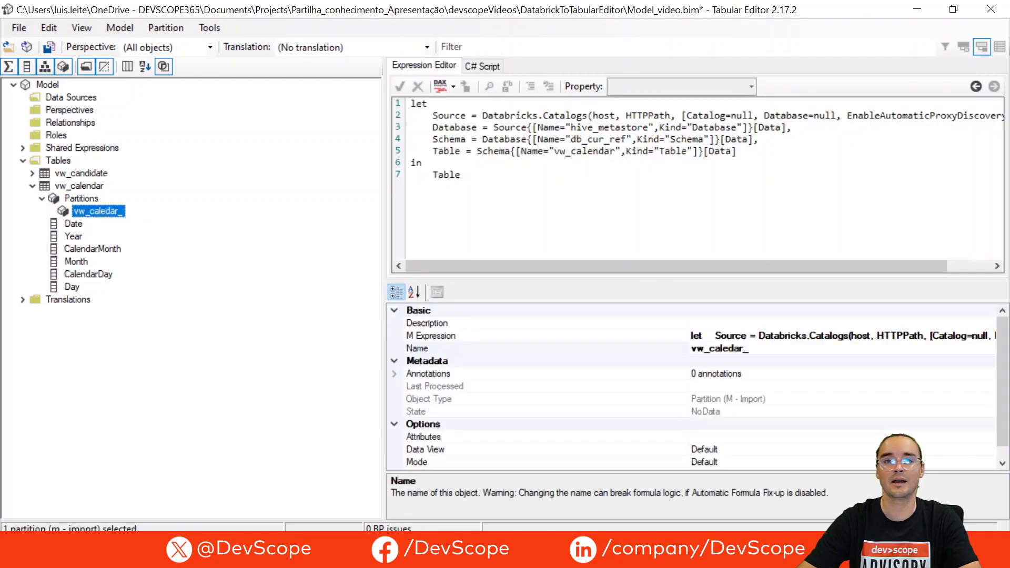
pyautogui.hotkey('ctrl', 'a')
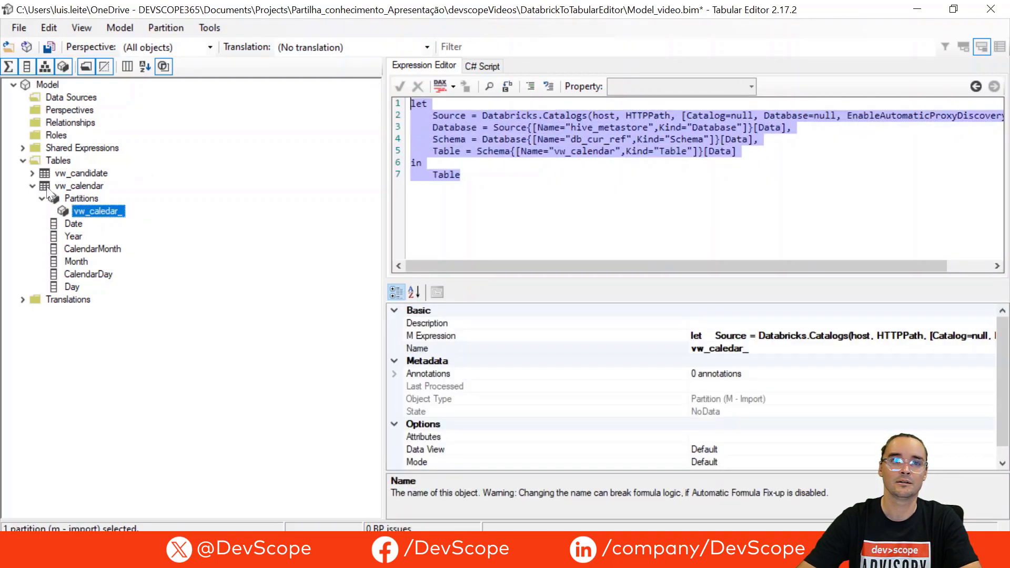
pyautogui.click(33, 186)
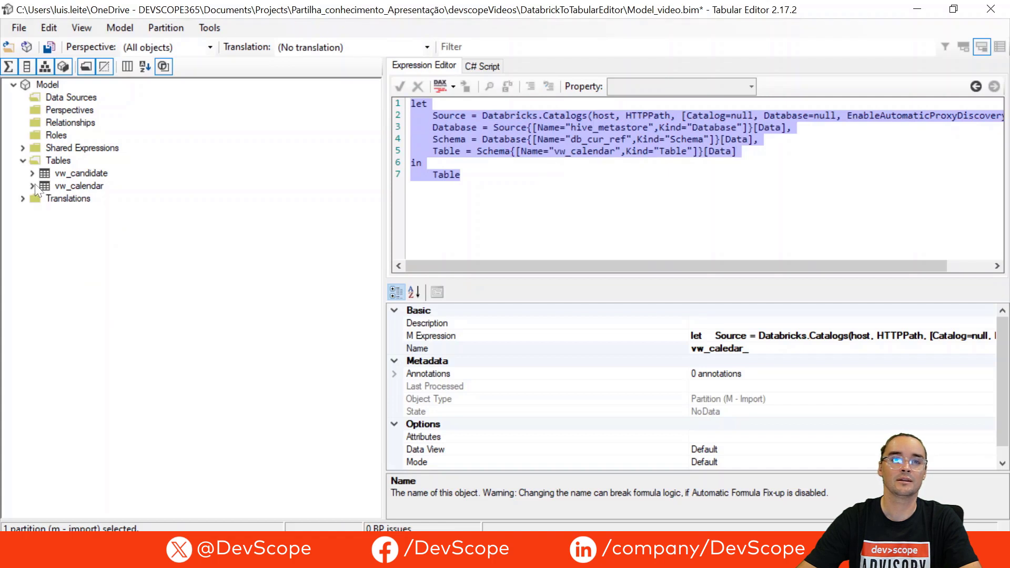